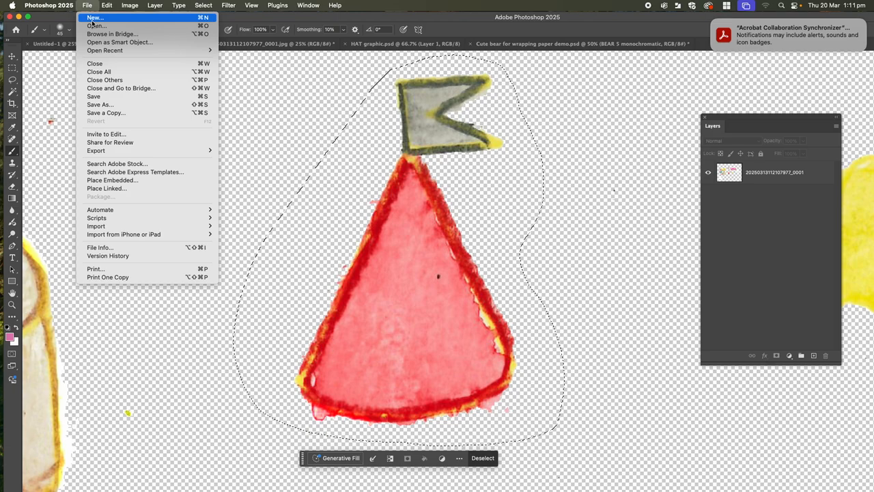
Create a new A4 portrait print document, 210 x 297 mm at 300 pixels/inch, with transparent background contents.
click(94, 18)
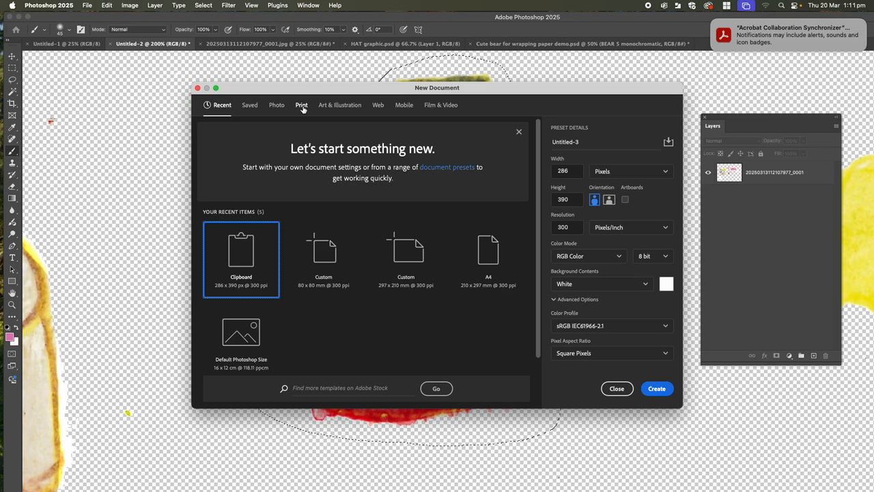
click(302, 107)
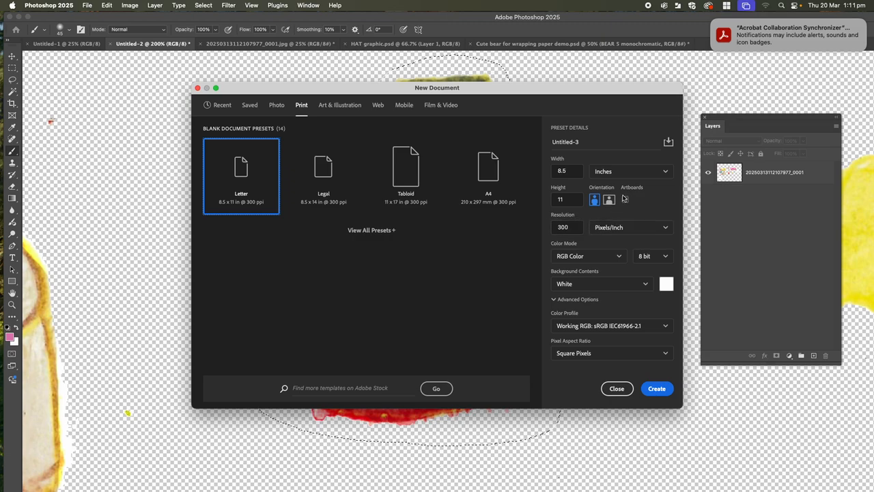
click(656, 172)
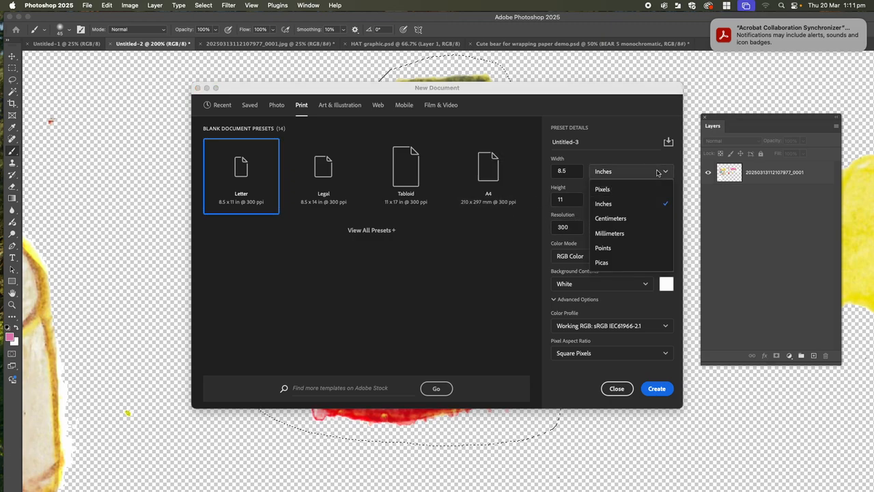
click(620, 234)
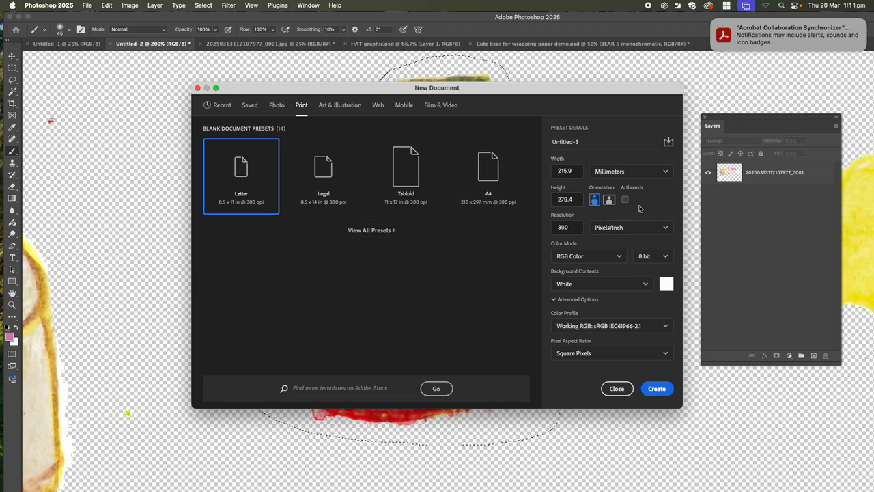
click(609, 199)
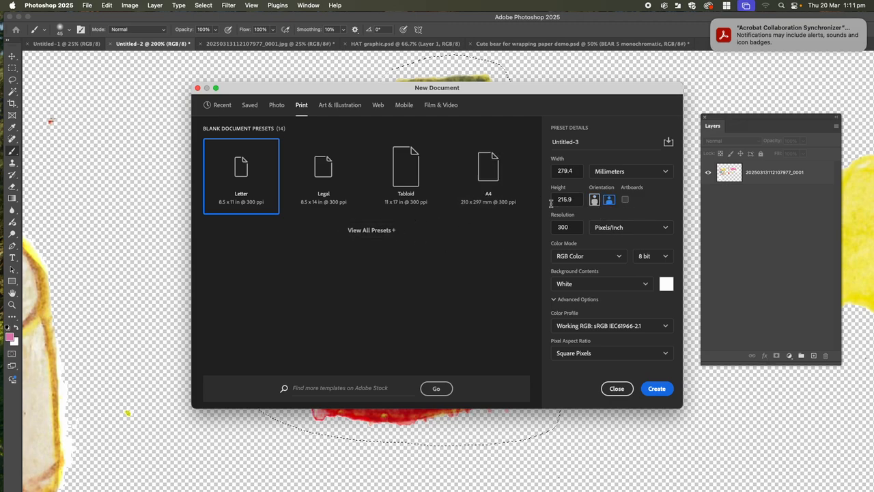
click(494, 185)
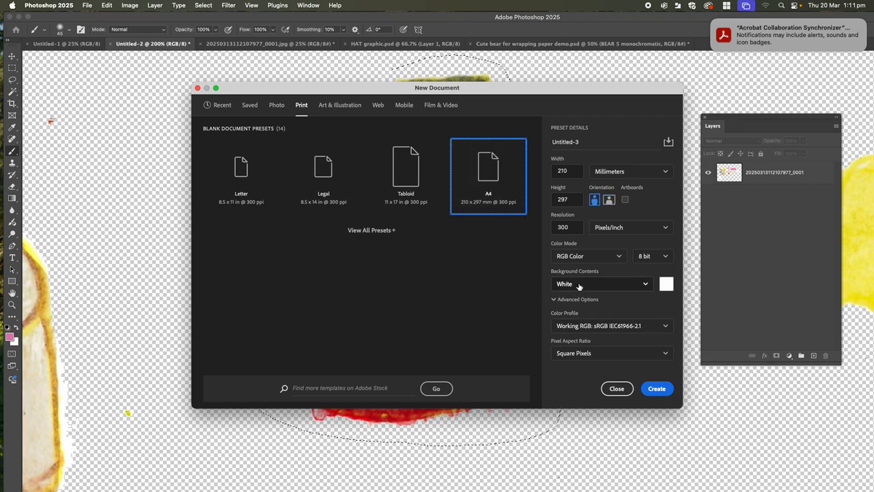
click(645, 285)
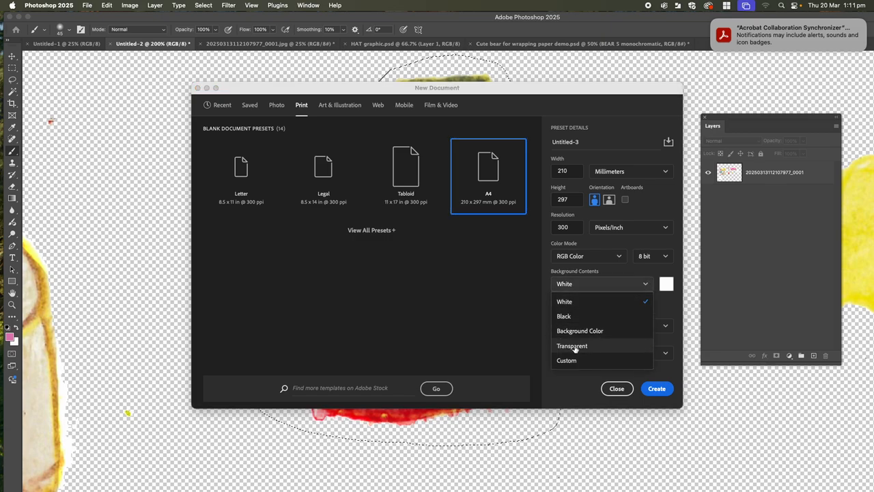
click(572, 346)
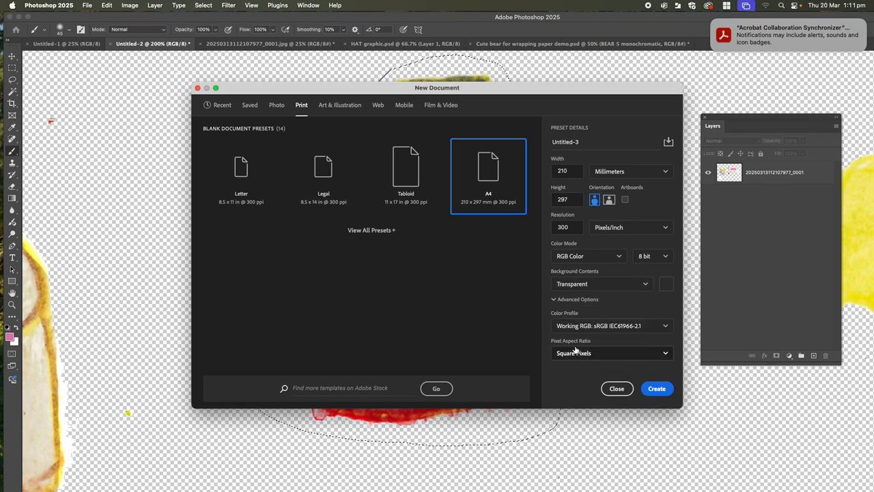
click(657, 388)
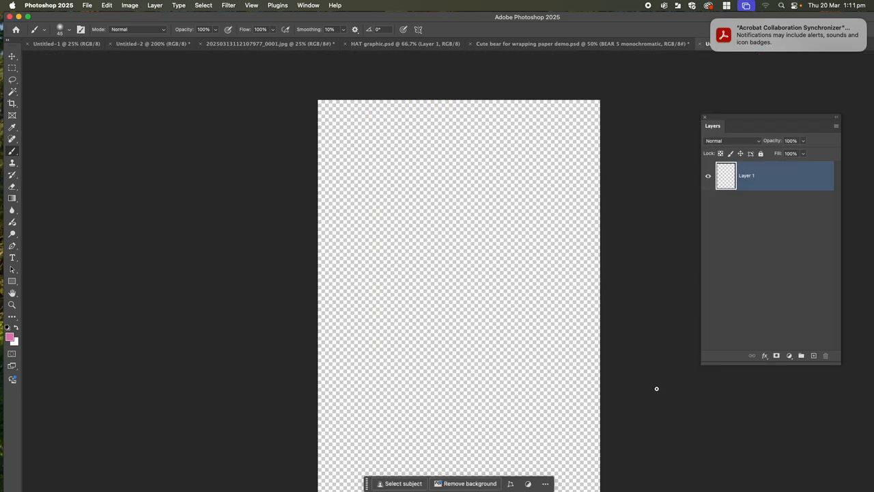
Start another new print document with its dimensions in millimetres.
click(87, 6)
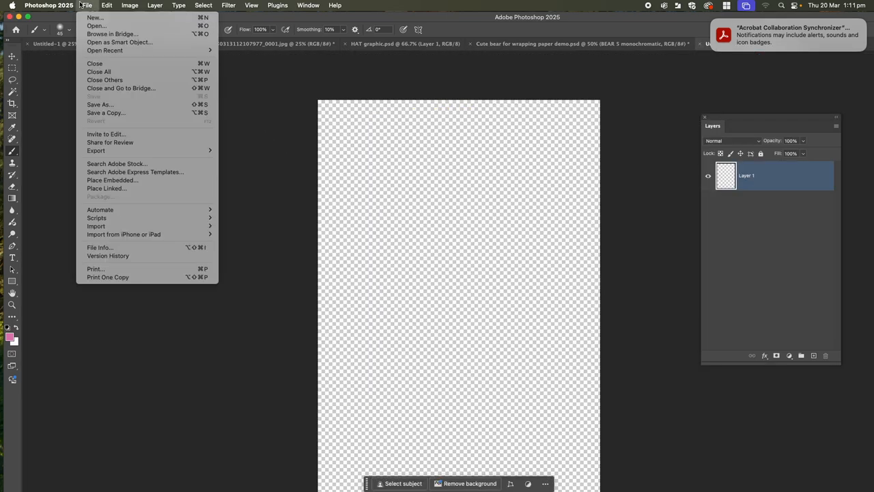
click(94, 18)
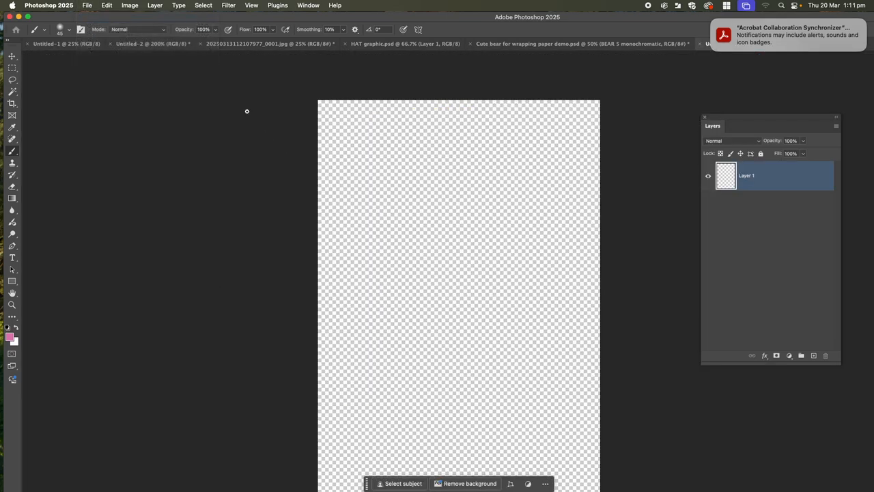
click(301, 106)
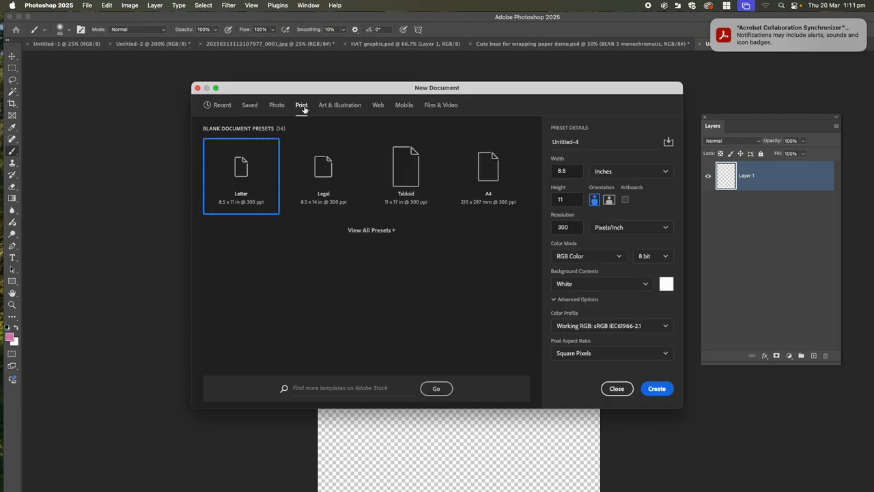
click(610, 176)
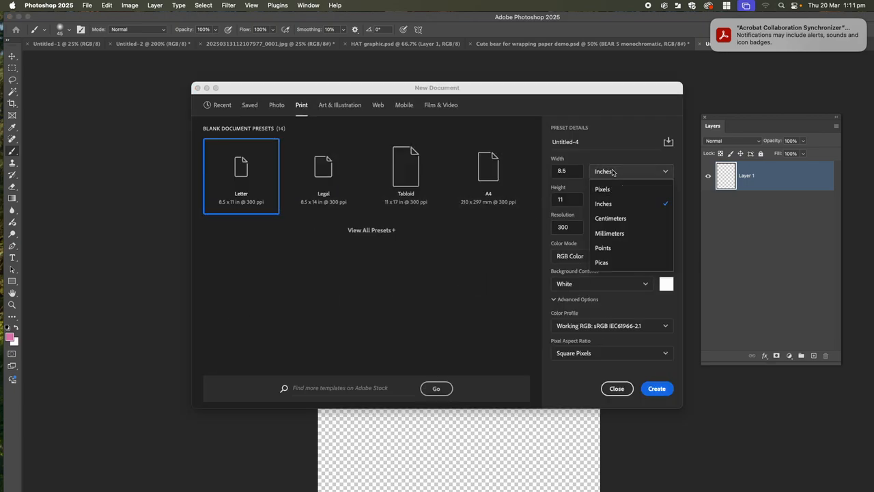
click(610, 233)
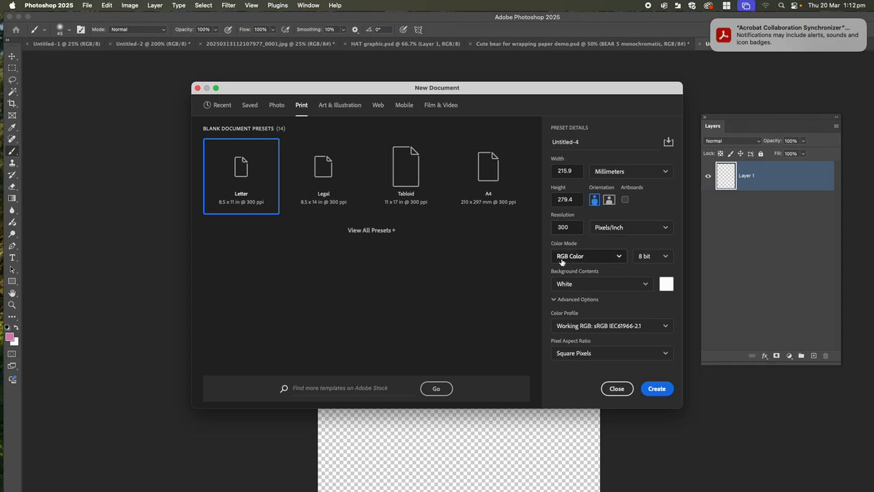
Create the document as landscape A4, 297 x 210 mm, with transparent background contents.
click(647, 284)
click(586, 348)
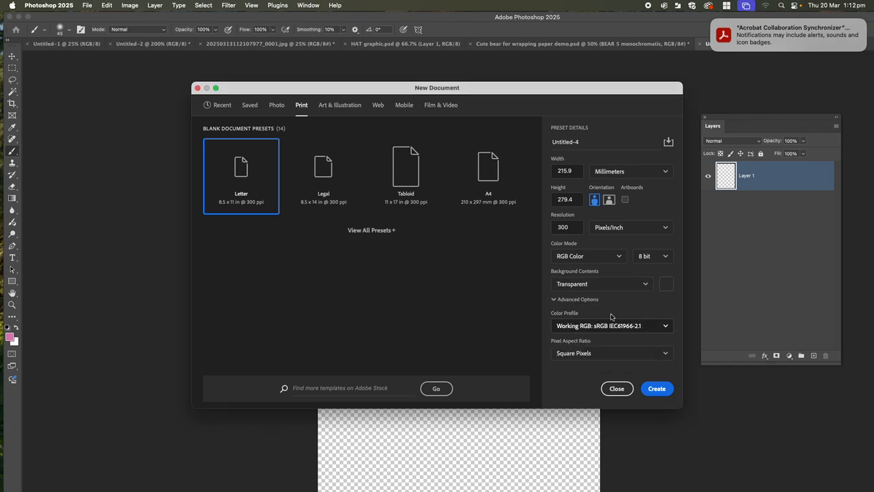
click(609, 199)
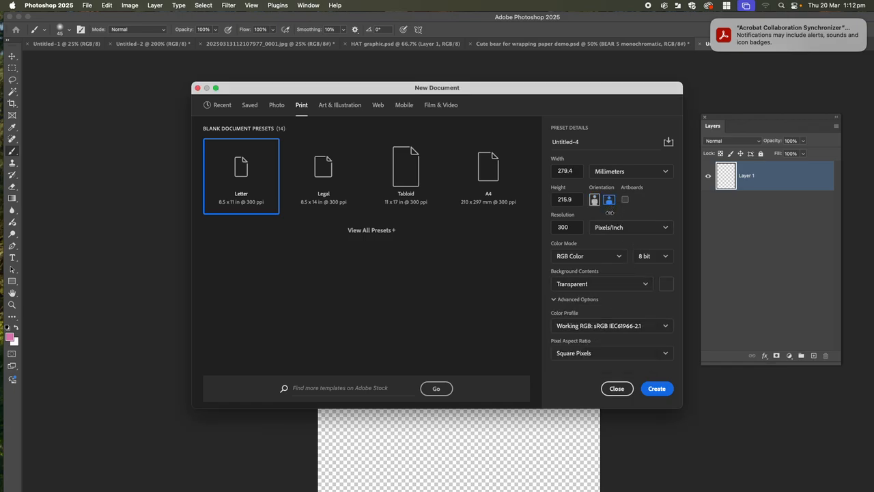
click(486, 175)
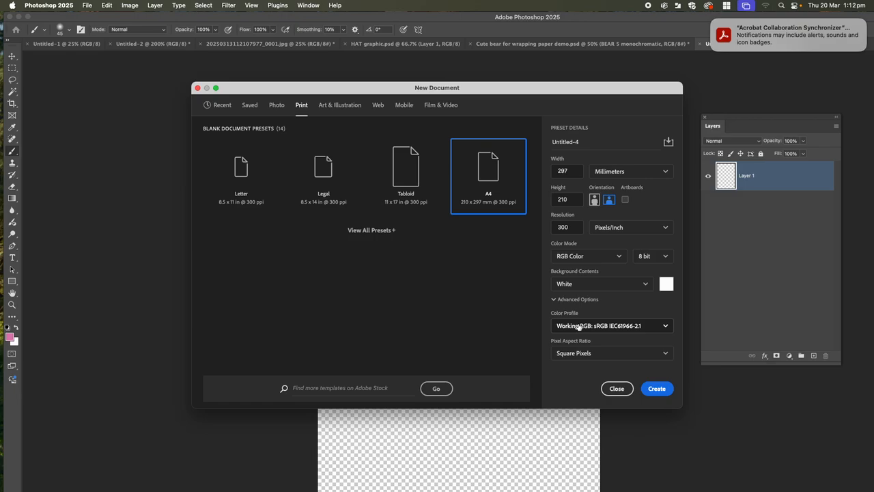
click(572, 284)
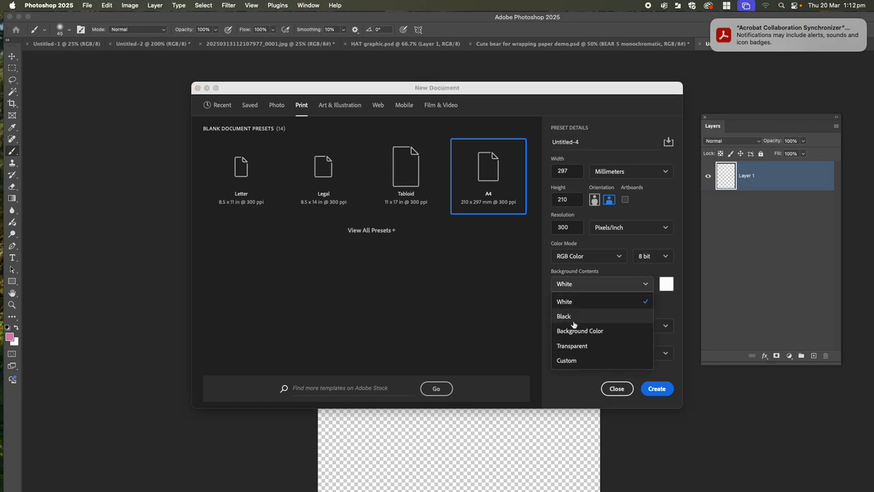
click(573, 346)
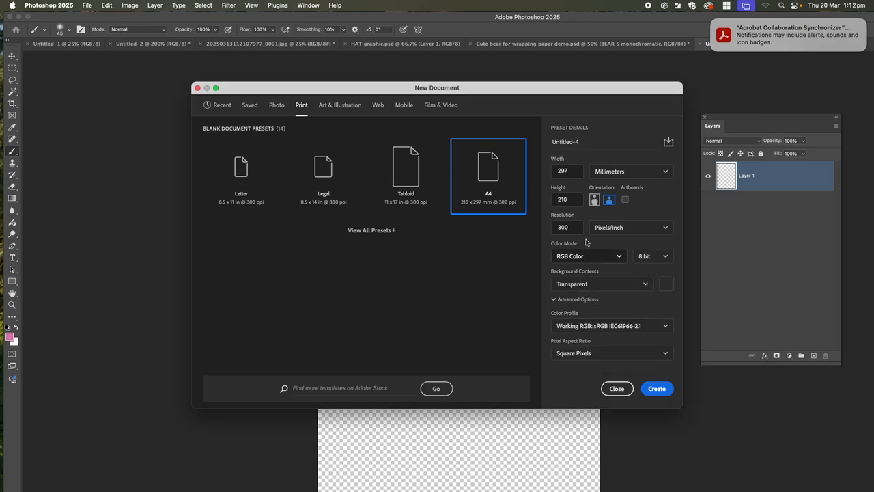
click(657, 389)
scroll(481, 231, down, 3)
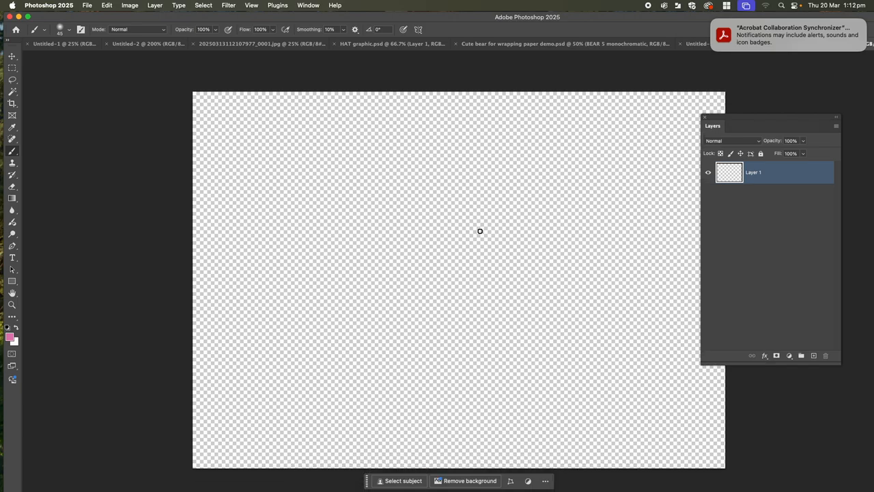
scroll(408, 197, up, 1)
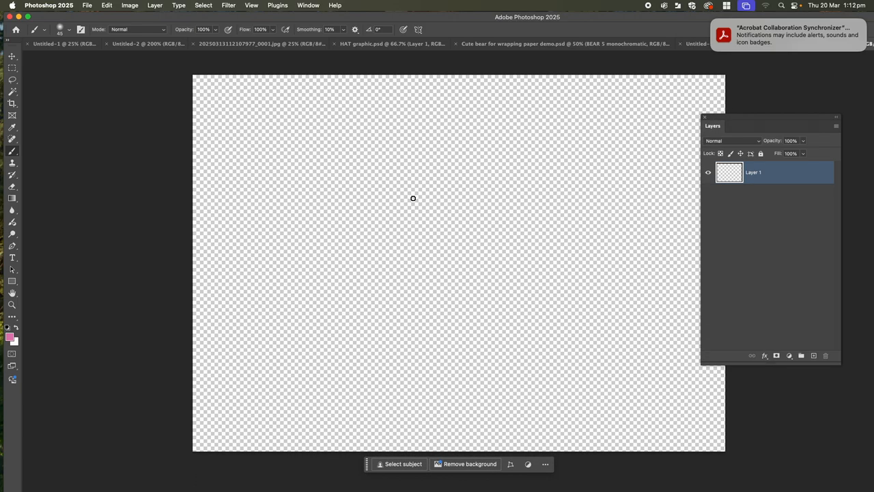
click(85, 4)
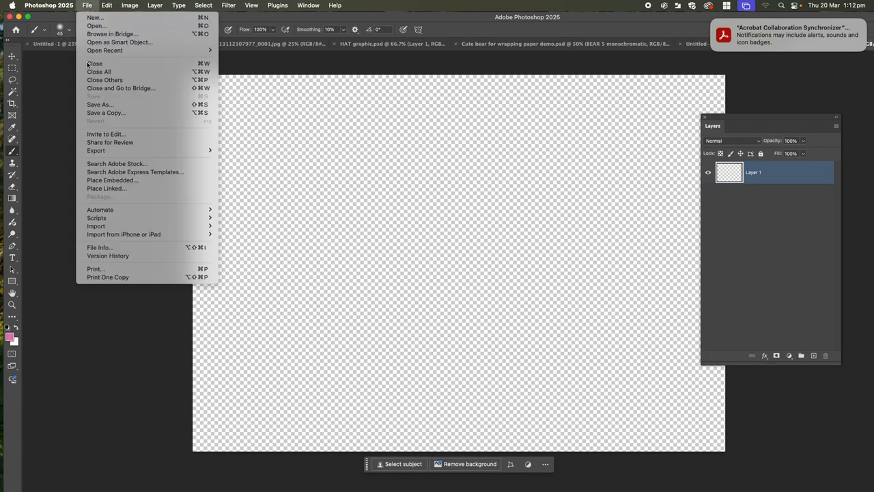
click(101, 181)
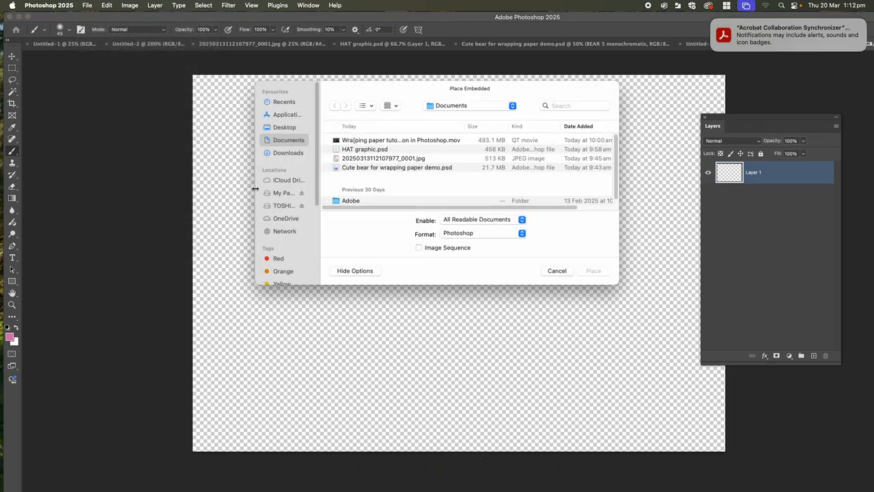
click(280, 206)
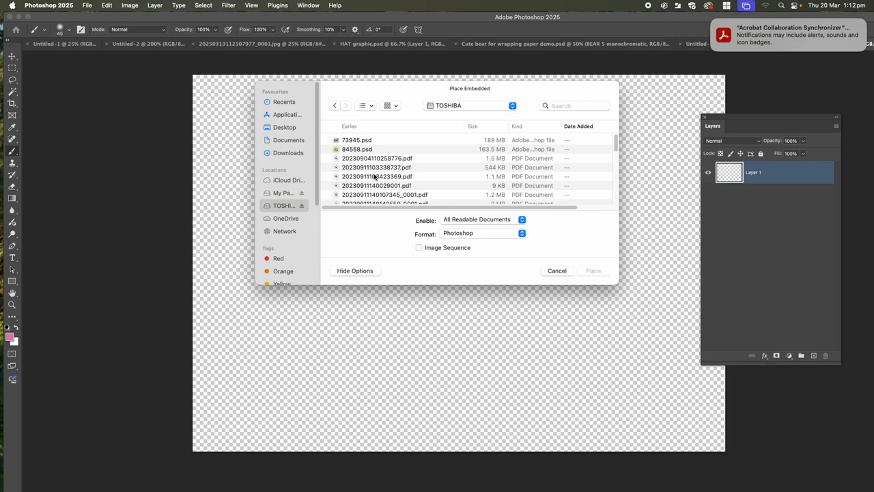
scroll(374, 176, down, 5)
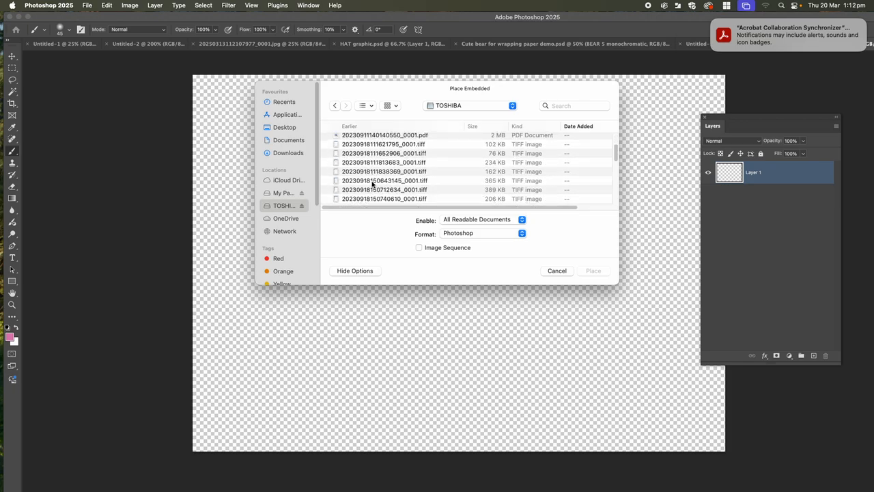
click(372, 182)
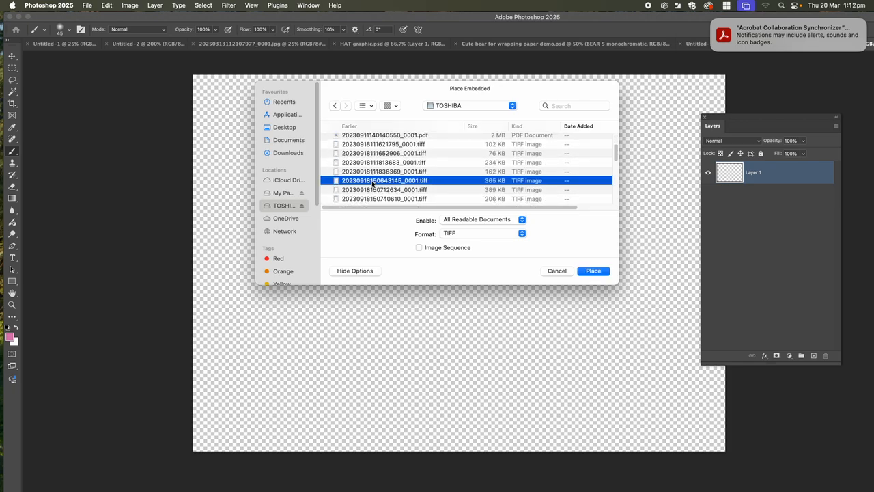
click(594, 270)
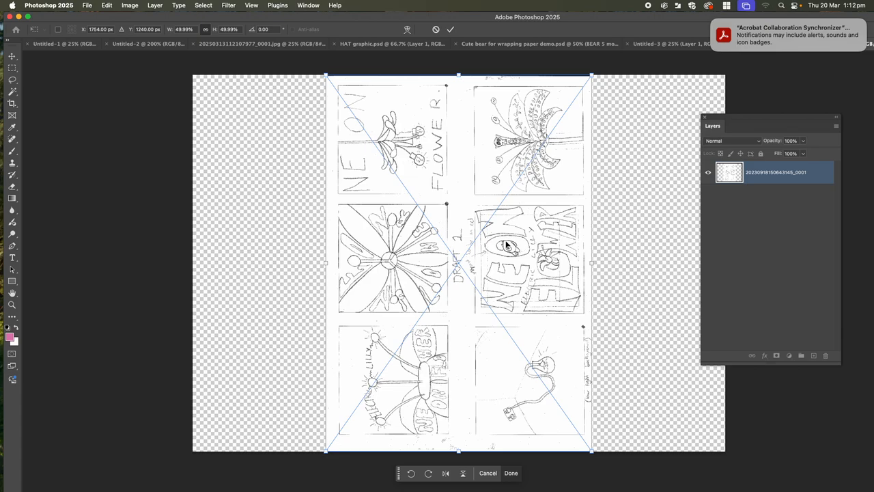
key(Escape)
Place the scanned drawing 20250313151535803.pdf from the TOSHIBA drive as an embedded file in the landscape document.
click(88, 6)
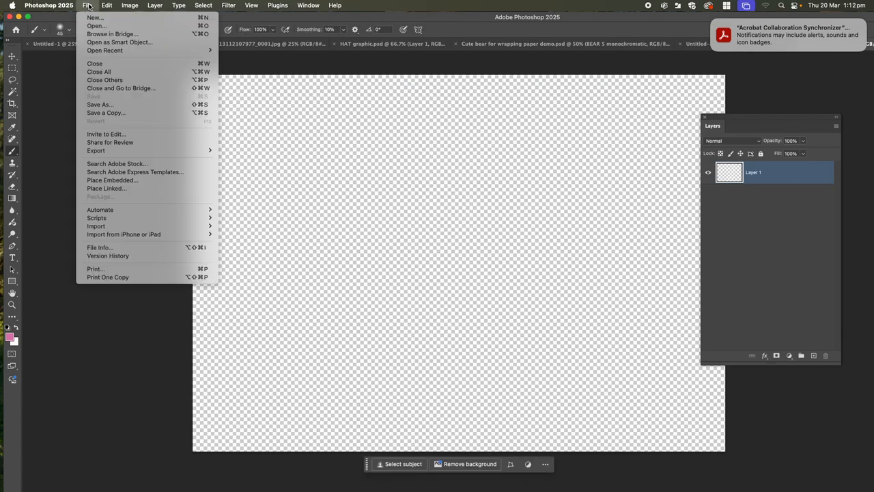
click(112, 179)
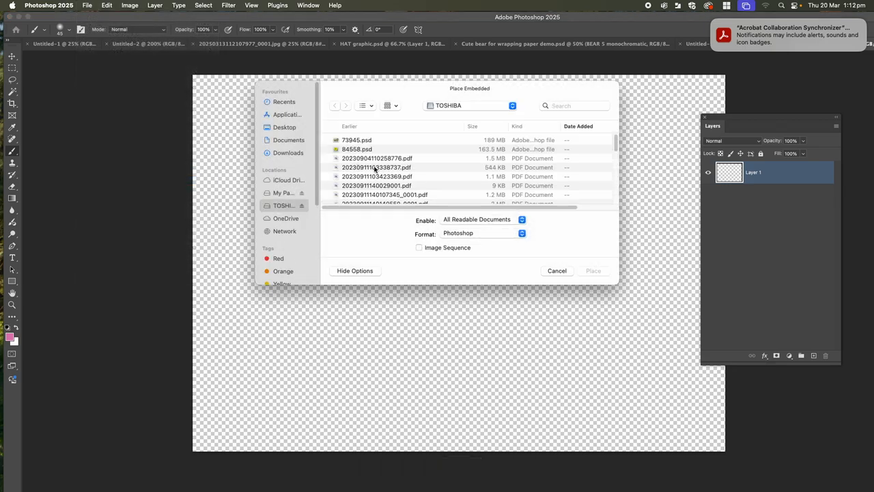
scroll(398, 175, down, 5)
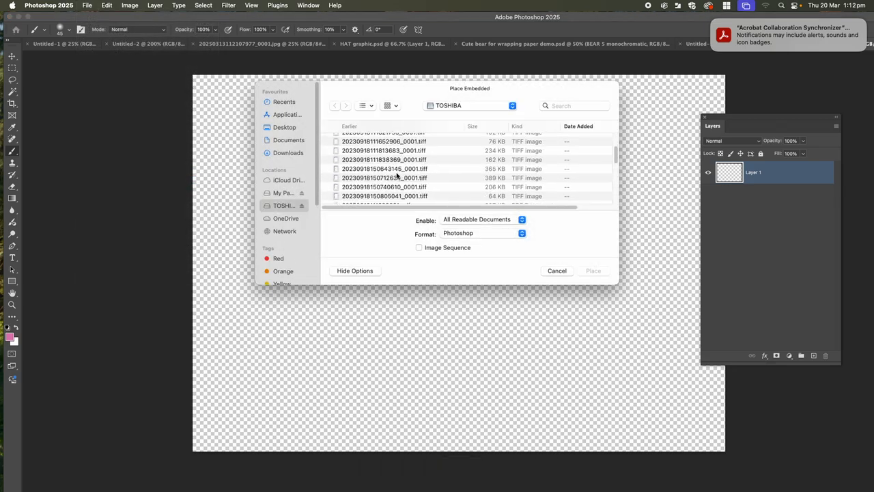
scroll(397, 176, down, 5)
scroll(397, 176, down, 1)
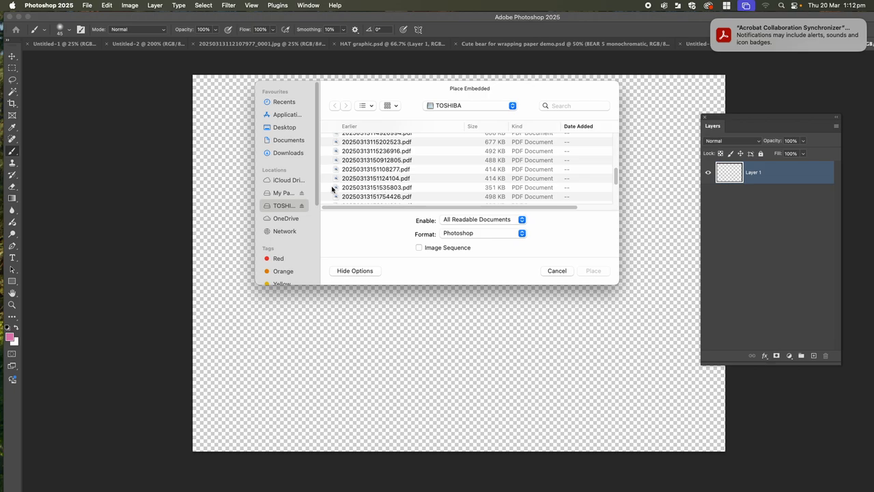
click(385, 189)
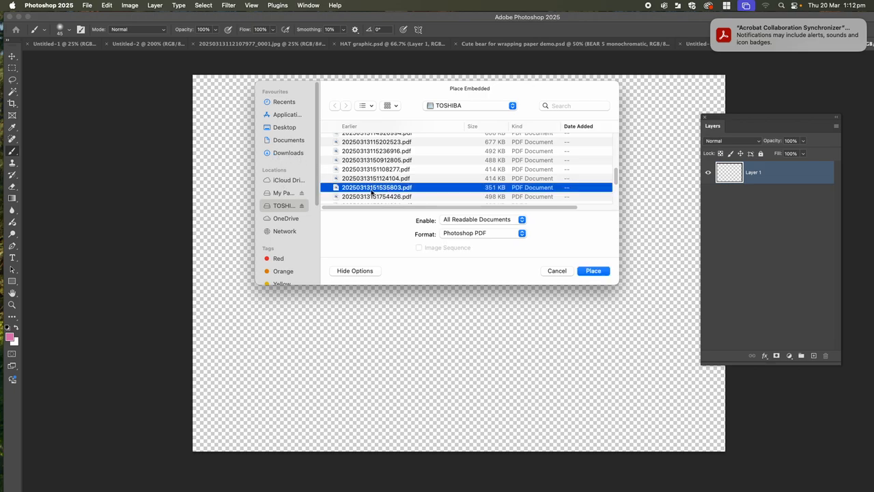
click(584, 271)
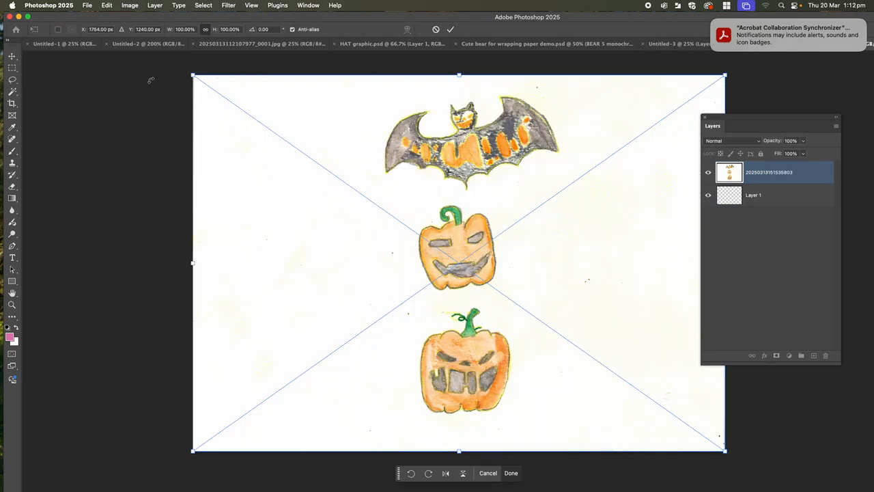
click(87, 5)
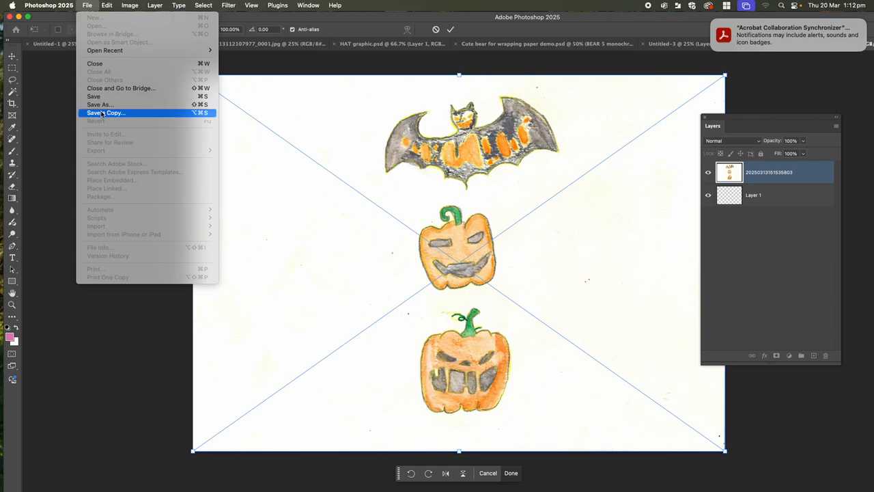
click(321, 210)
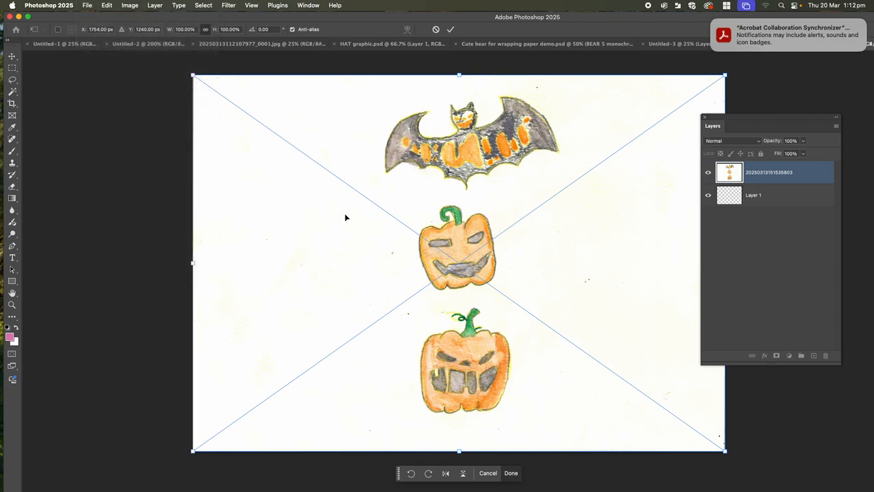
Commit the placed bat and pumpkins drawing and undo its placement.
key(Return)
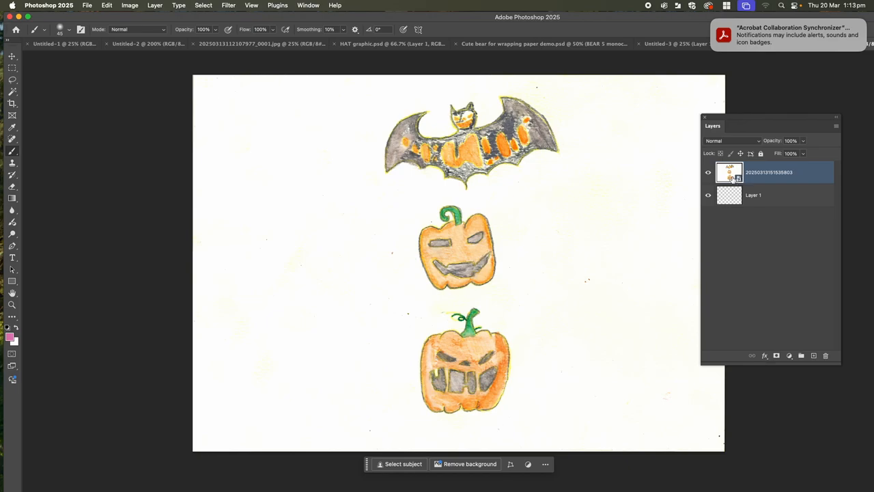
key(super+z)
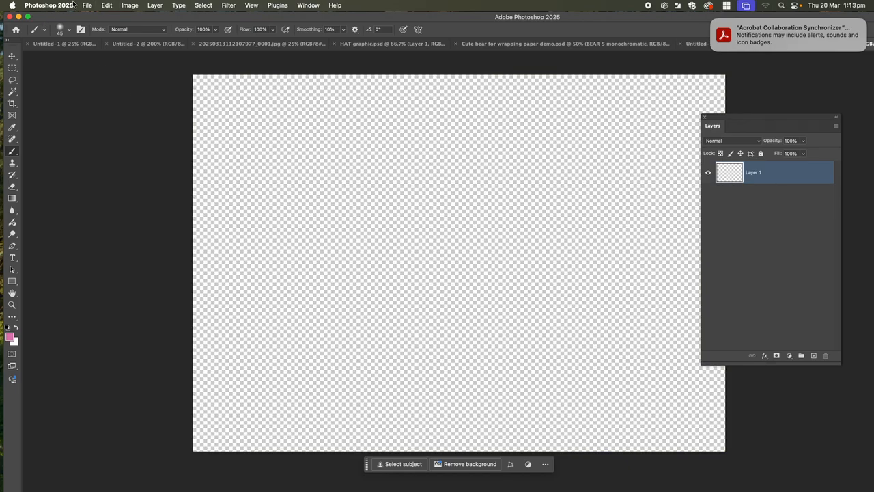
click(87, 5)
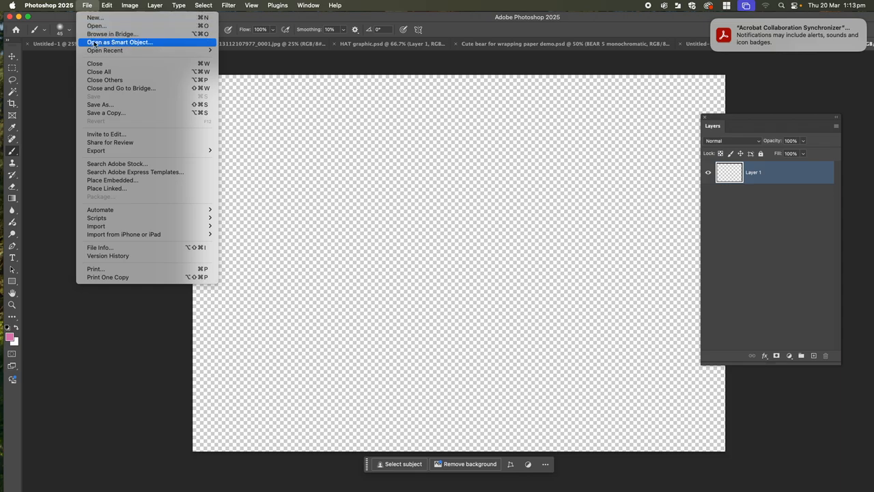
click(116, 180)
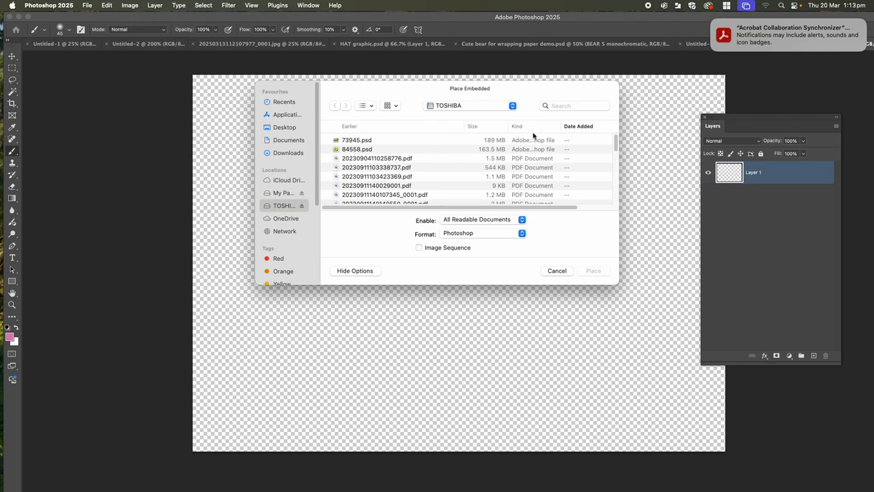
click(387, 177)
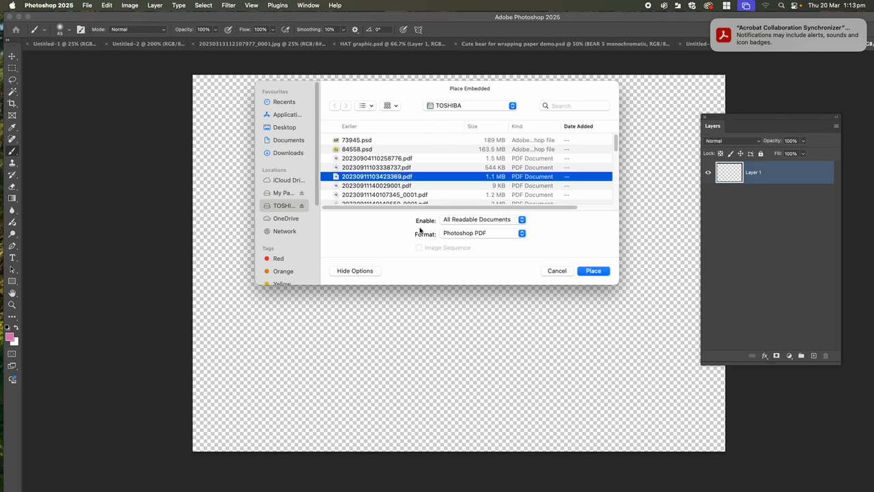
click(592, 272)
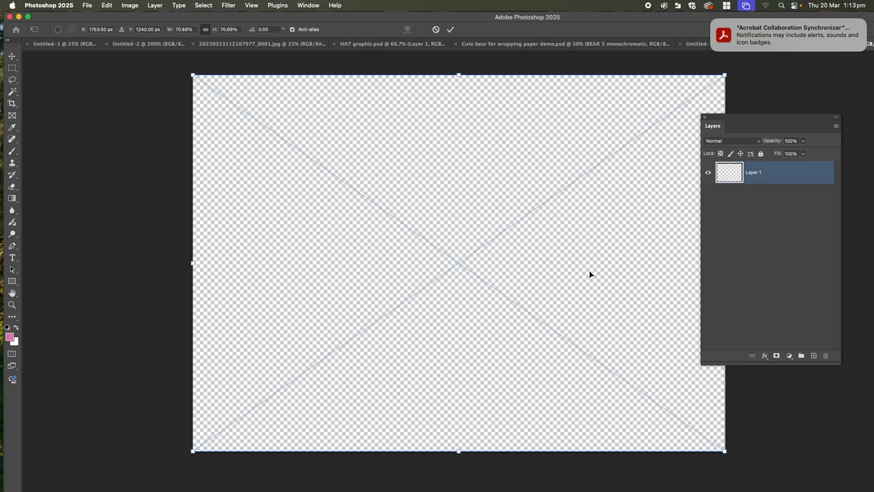
drag(552, 270, 517, 258)
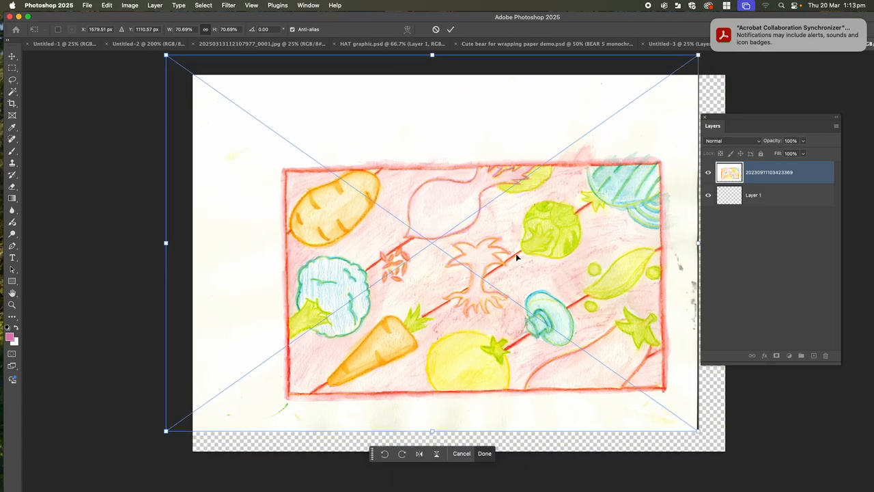
key(super+z)
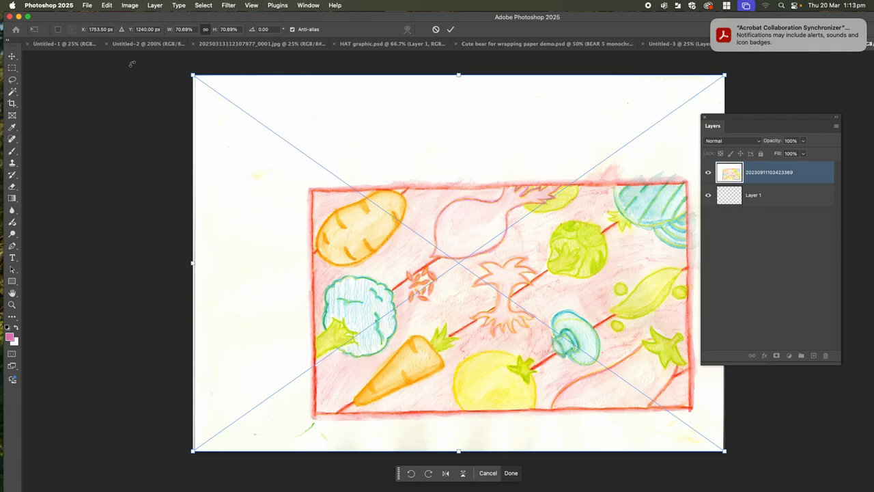
key(Escape)
Place the scanned drawing 20250313152816574.pdf from the TOSHIBA drive as an embedded file in the landscape document.
click(87, 5)
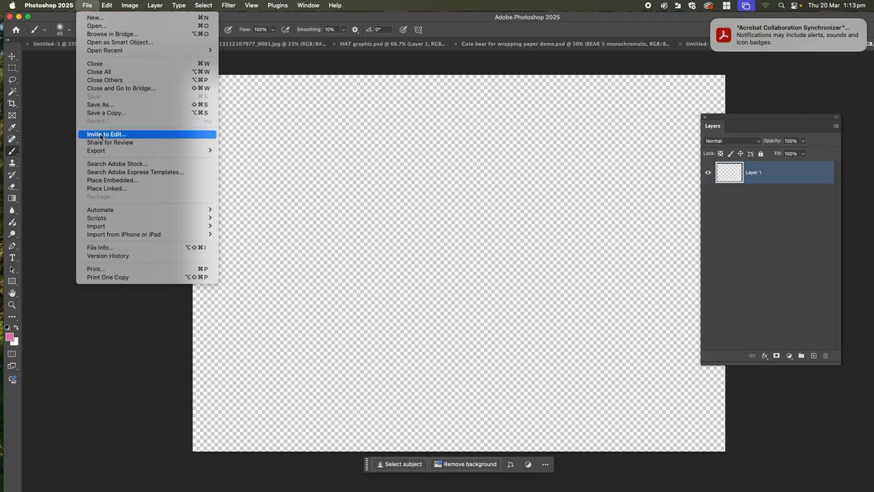
click(106, 180)
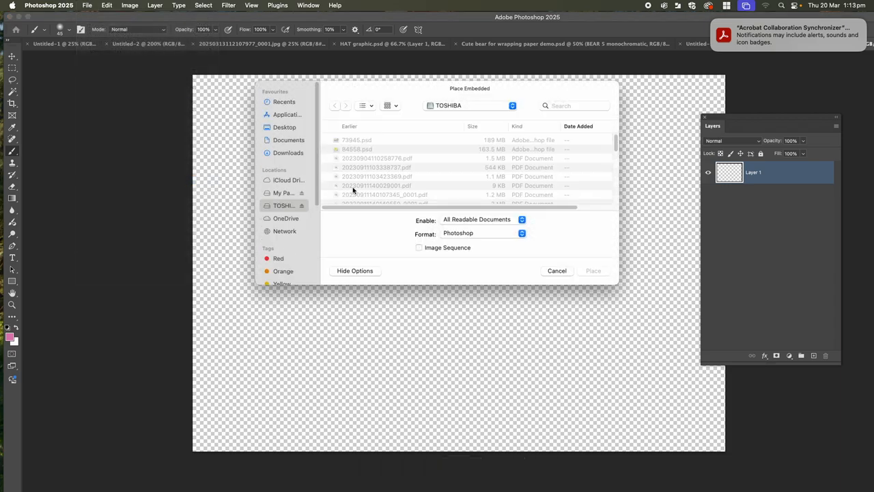
scroll(368, 189, down, 10)
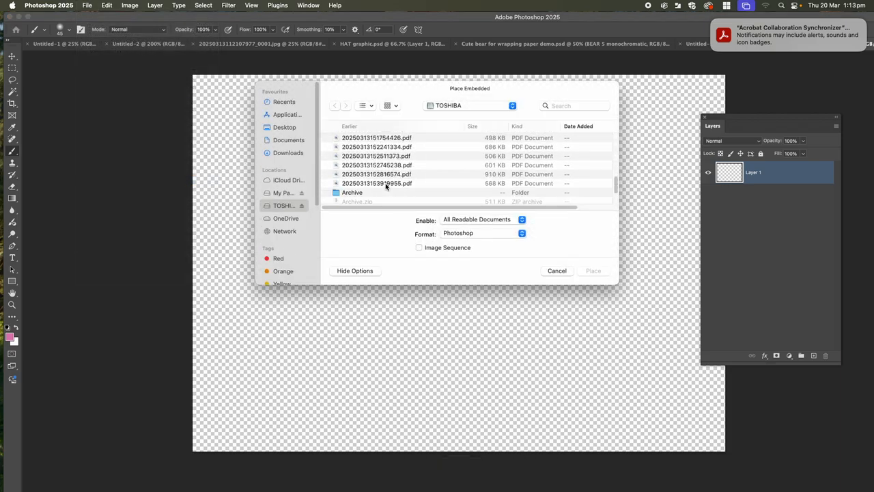
click(379, 185)
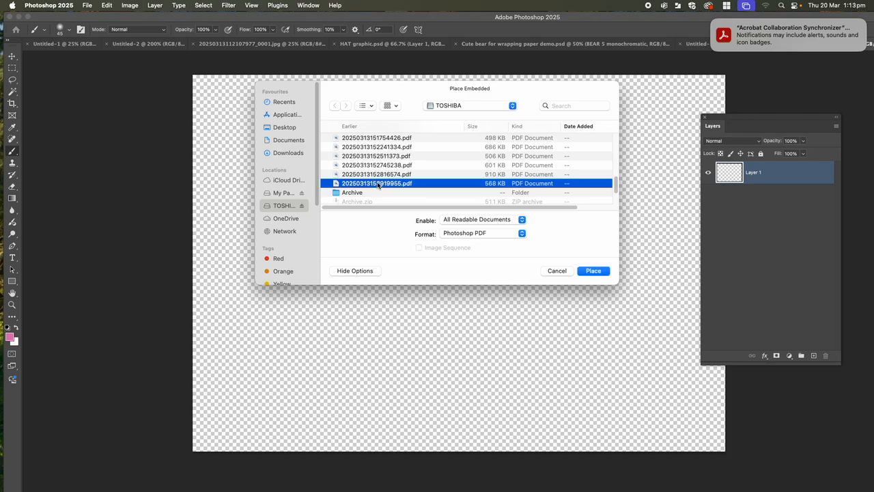
click(368, 175)
click(588, 271)
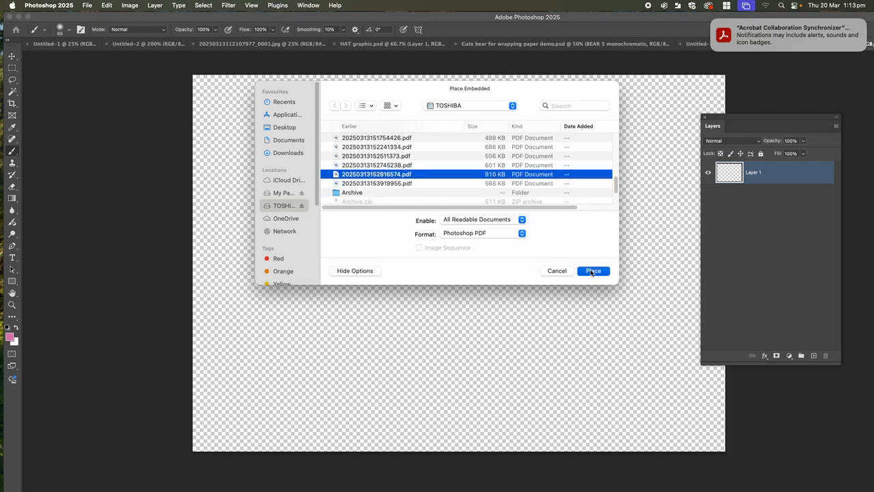
Scale the placed drawing to about 69.9%, centre it on the canvas and commit the transform.
drag(435, 229, 440, 252)
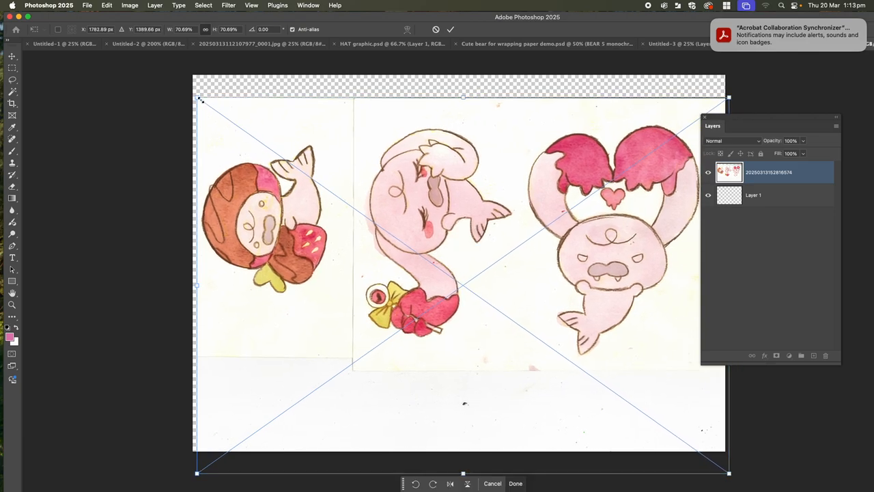
mouse_move(201, 100)
mouse_down()
mouse_move(246, 114)
mouse_move(299, 177)
mouse_move(190, 90)
mouse_move(332, 203)
mouse_move(164, 103)
mouse_move(236, 149)
mouse_move(175, 82)
mouse_move(200, 92)
mouse_move(241, 136)
mouse_move(182, 75)
mouse_move(218, 93)
mouse_move(193, 82)
mouse_move(203, 101)
mouse_up()
drag(281, 123, 274, 104)
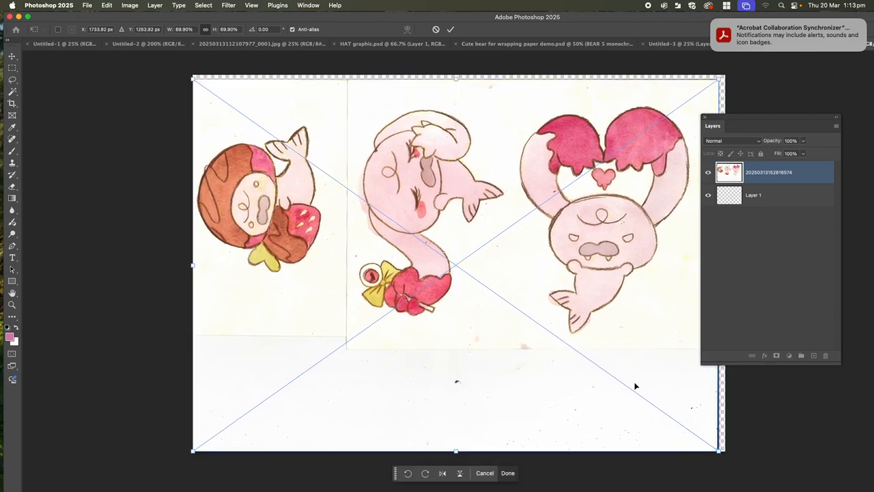
drag(635, 387, 635, 384)
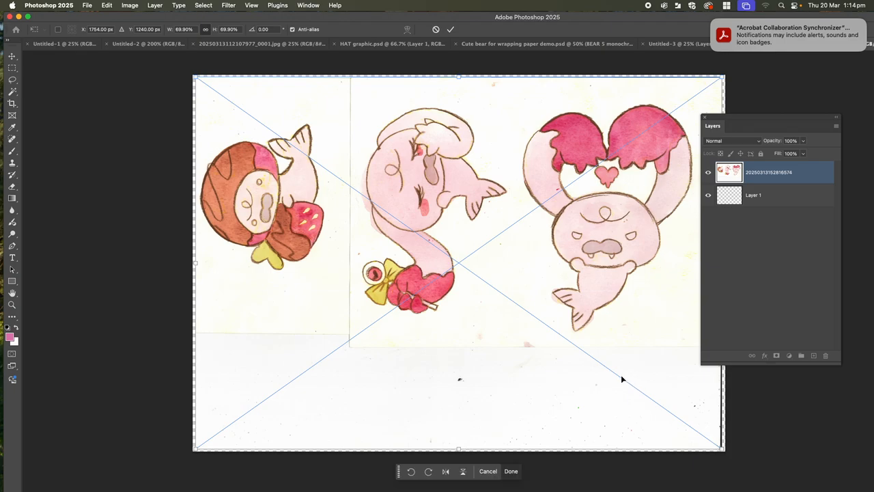
key(Return)
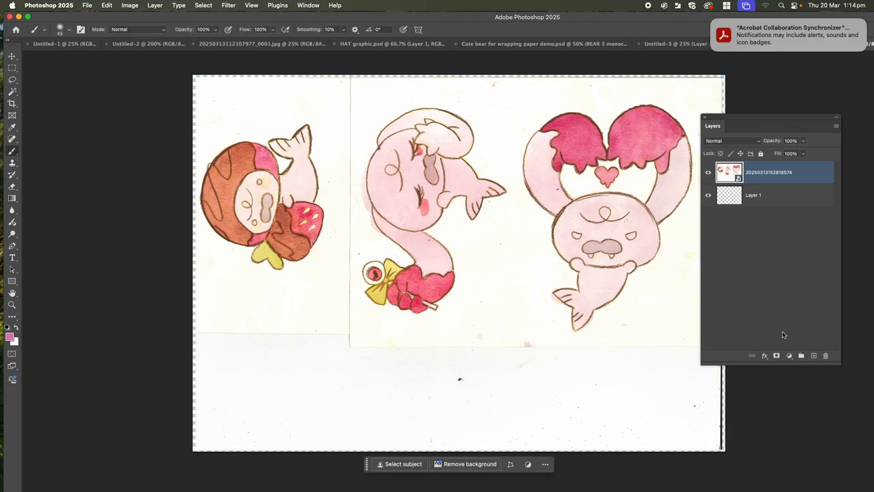
Open the smart object's embedded PDF in Preview to view it, close it and return to Photoshop.
double_click(739, 179)
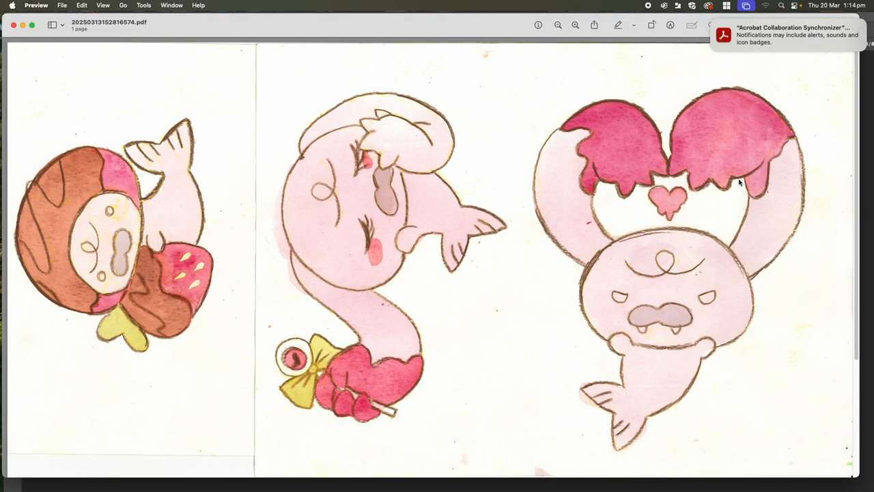
click(14, 26)
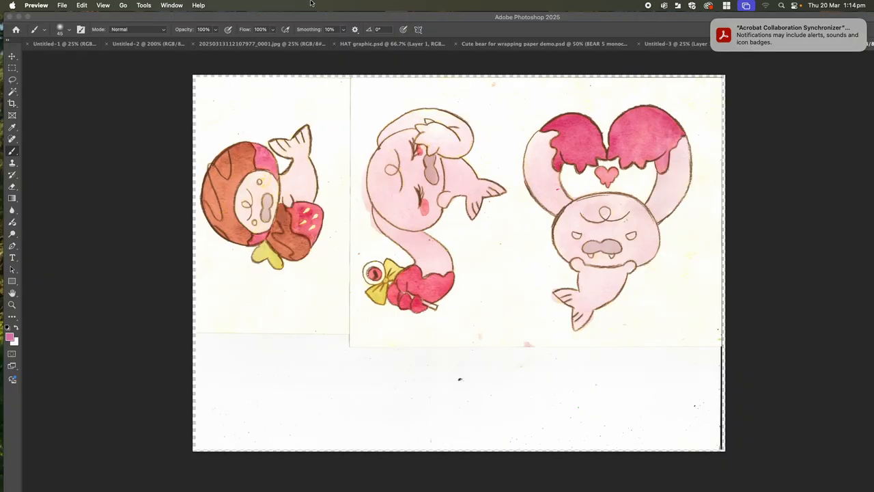
click(348, 21)
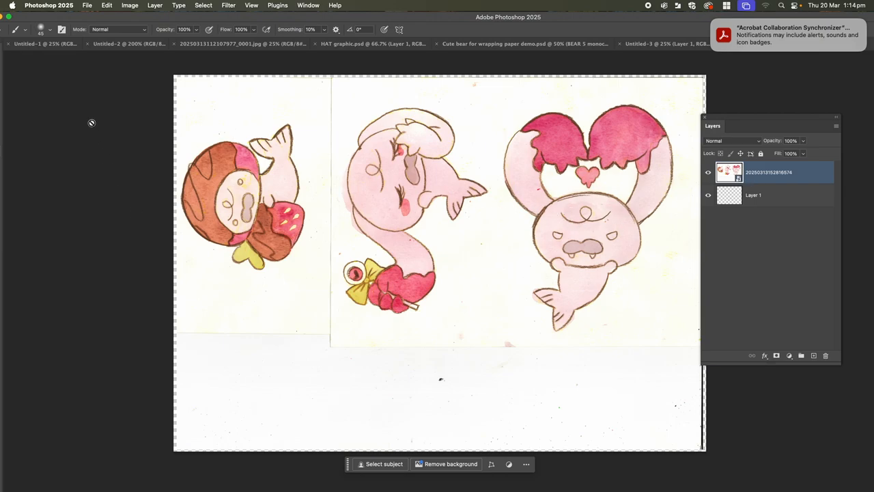
Shift the Photoshop window to expose its edge and rasterize the placed drawing's smart object layer.
drag(76, 18, 127, 17)
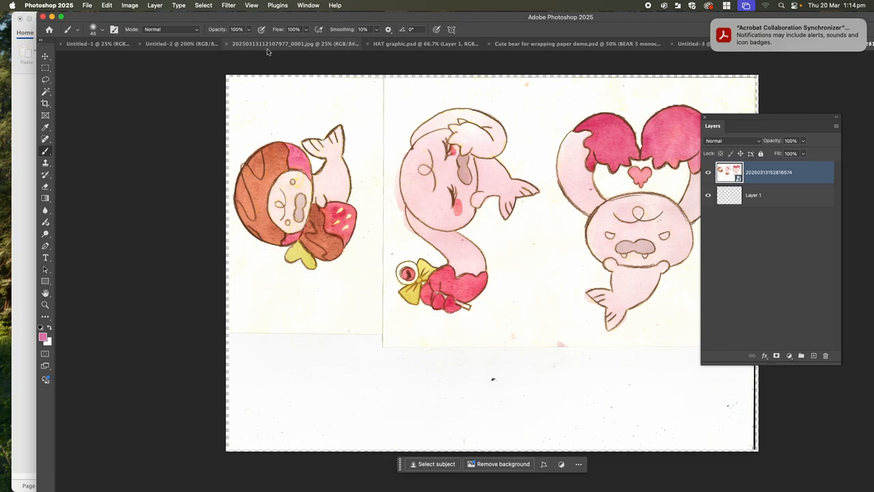
click(150, 5)
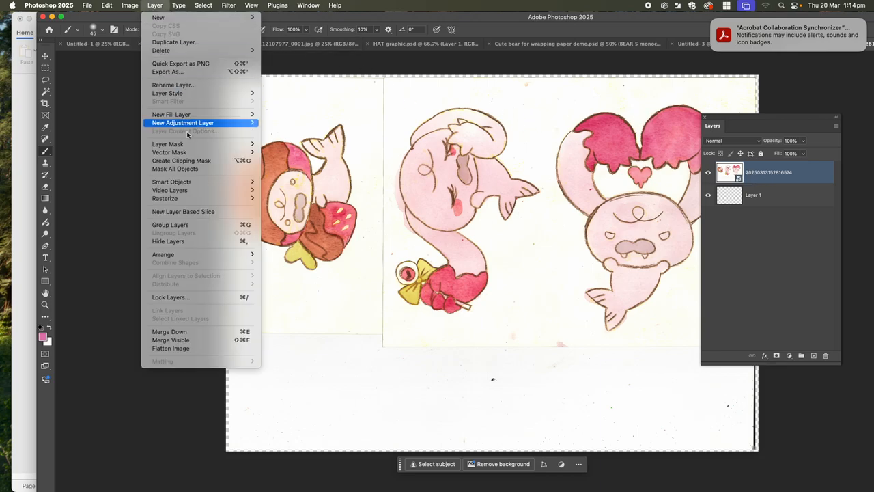
mouse_move(212, 198)
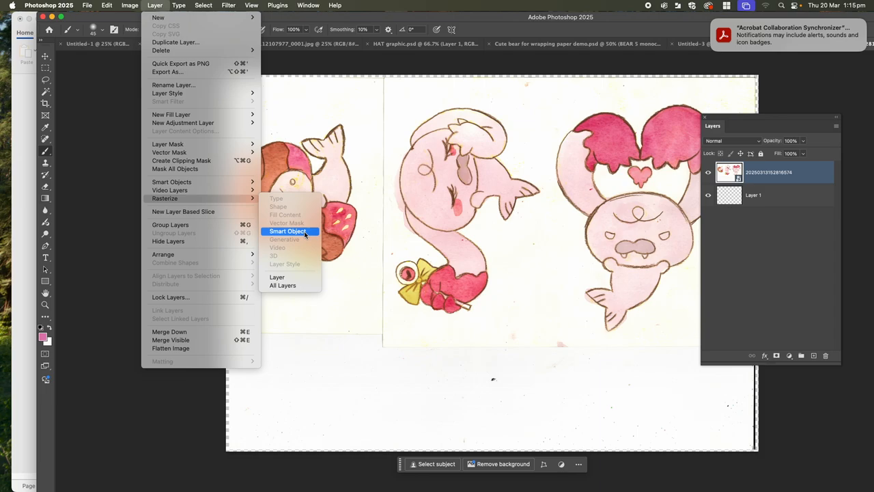
click(305, 233)
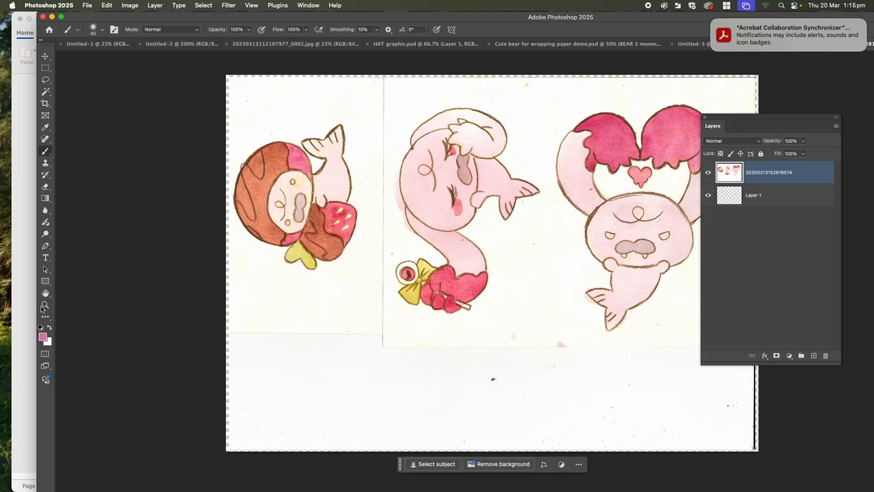
Paint a pink test squiggle with the Brush in the blank area below the characters and undo it.
click(43, 337)
click(678, 261)
key(b)
drag(275, 395, 334, 392)
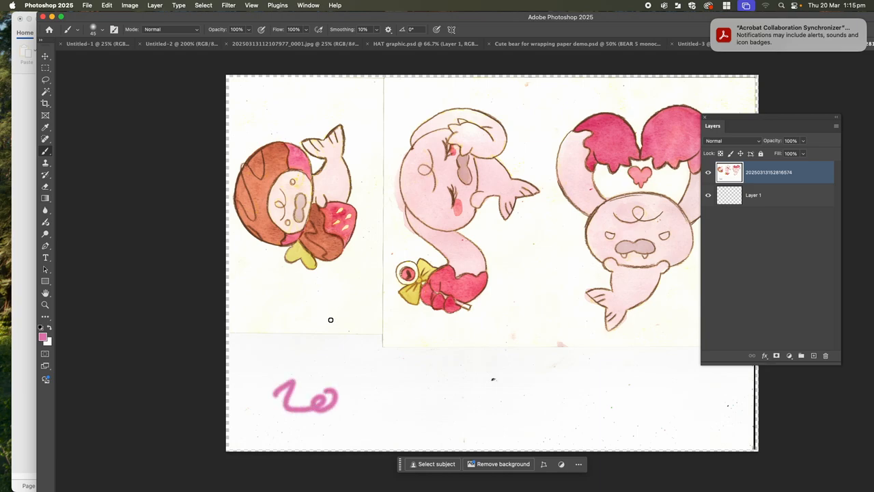
key(super+z)
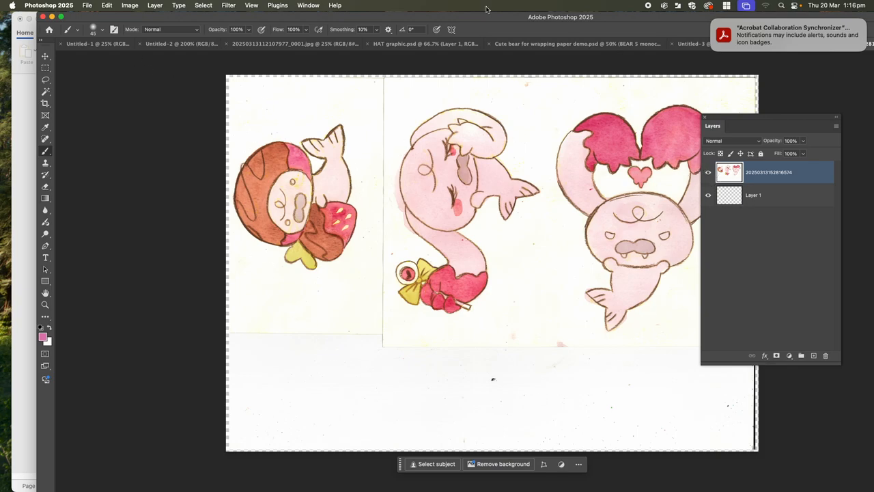
Activate the Object Selection tool and move the Layers panel clear of the drawing.
click(46, 80)
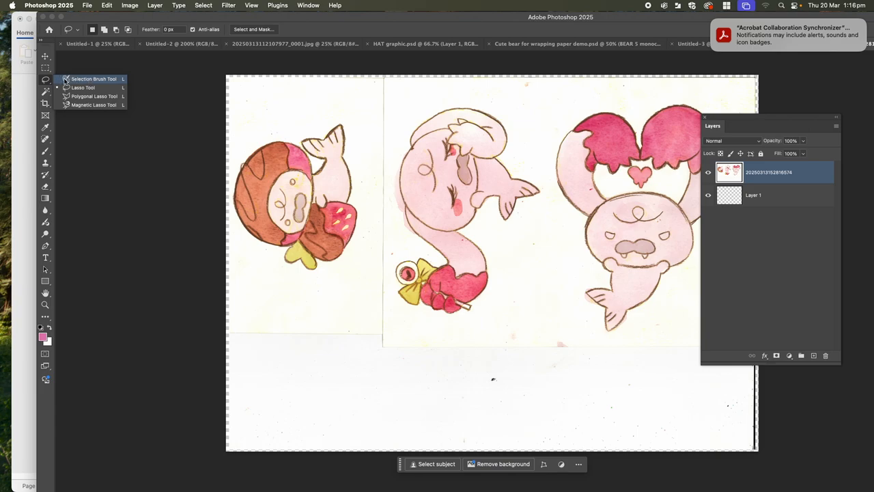
click(65, 80)
click(45, 91)
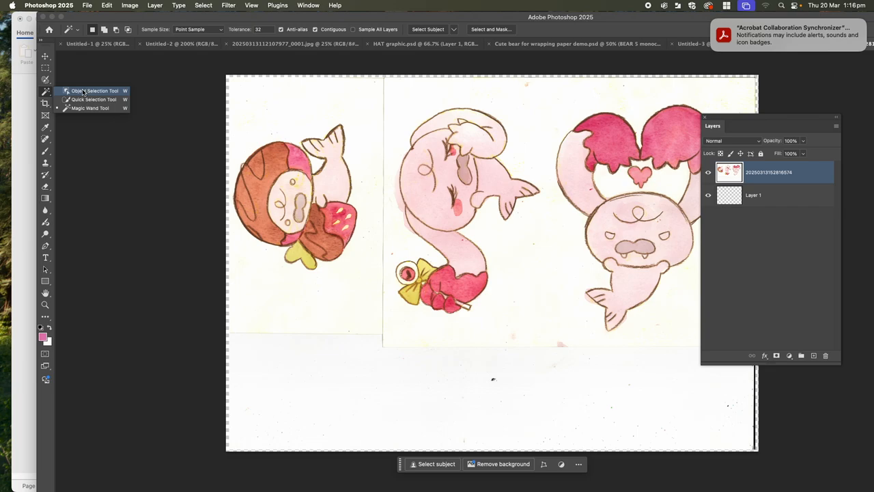
click(83, 93)
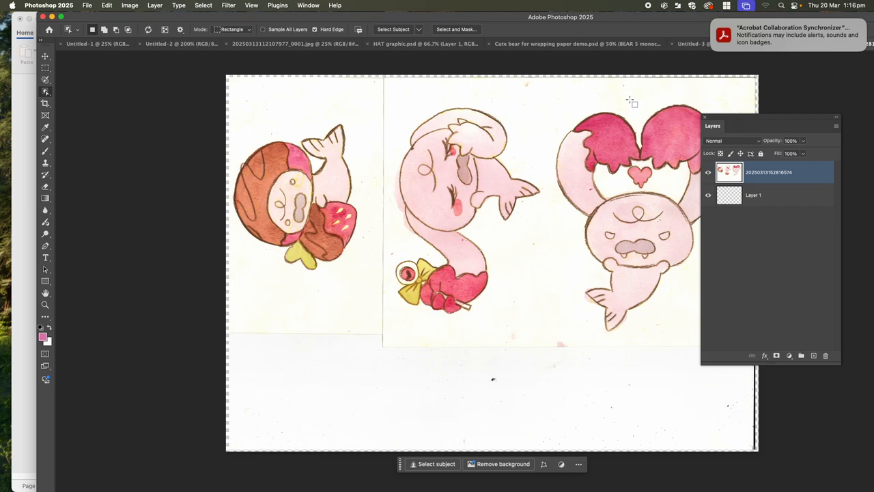
drag(719, 118, 801, 111)
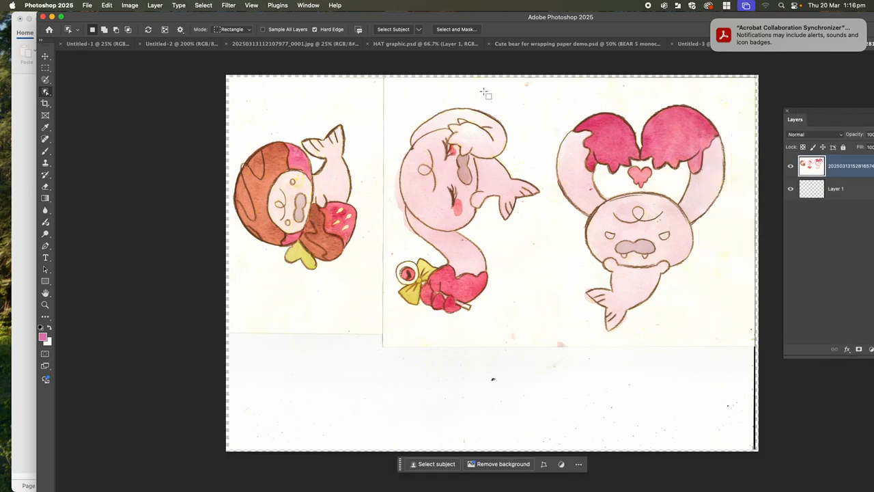
Try deleting an object selection made around all three characters, undo the deletion and deselect.
drag(236, 95, 754, 410)
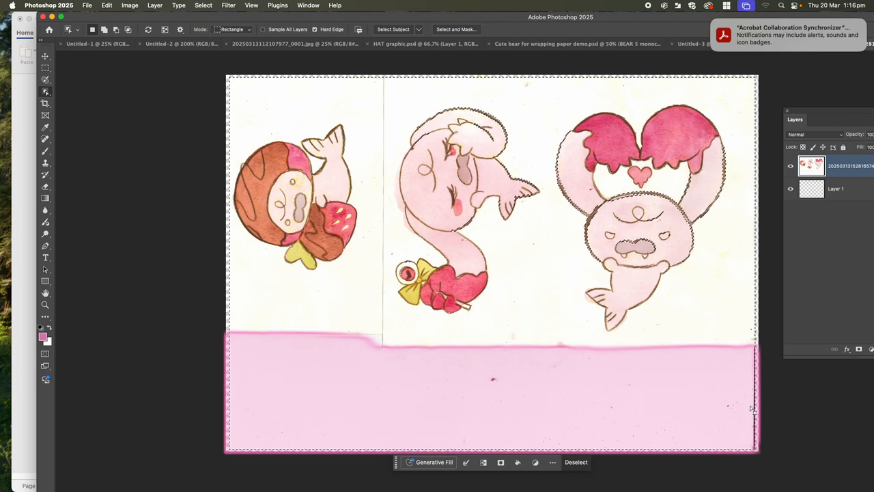
key(Delete)
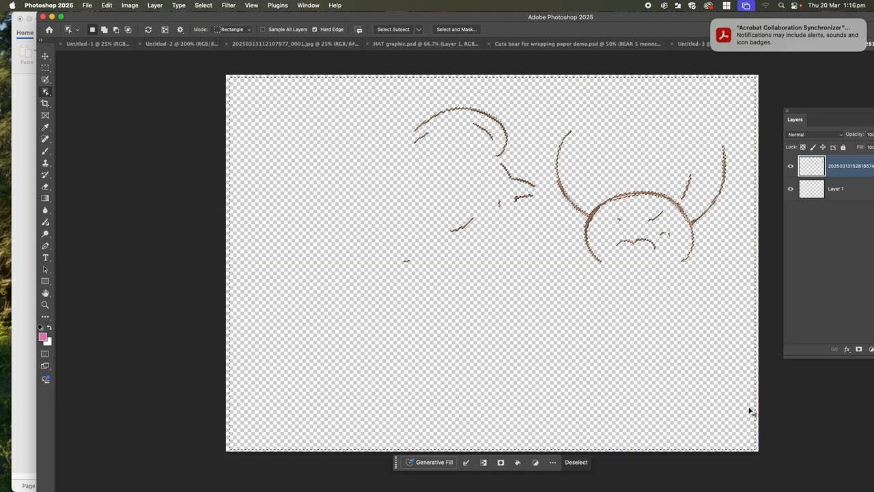
key(super+z)
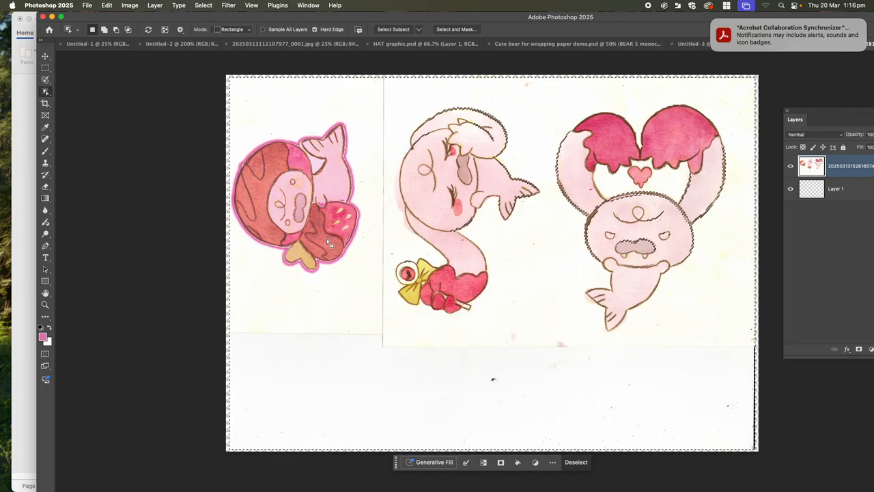
click(330, 308)
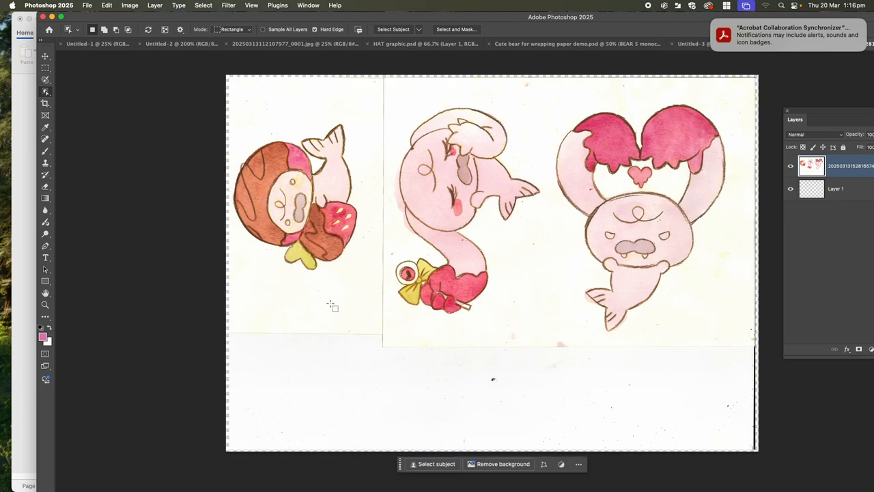
Delete the paper above, beside and at the lower right of the chocolate-covered character using the Quick Selection tool.
right_click(46, 94)
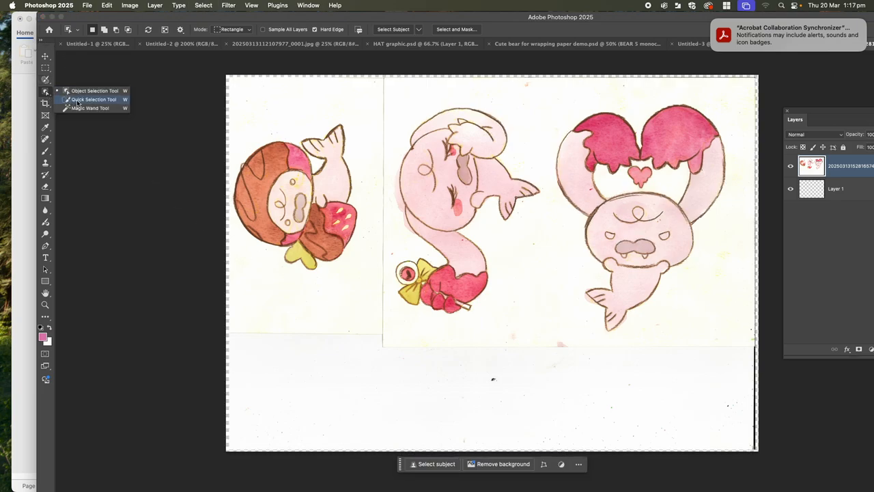
click(77, 101)
mouse_move(259, 107)
mouse_down()
mouse_move(276, 119)
mouse_move(318, 109)
mouse_up()
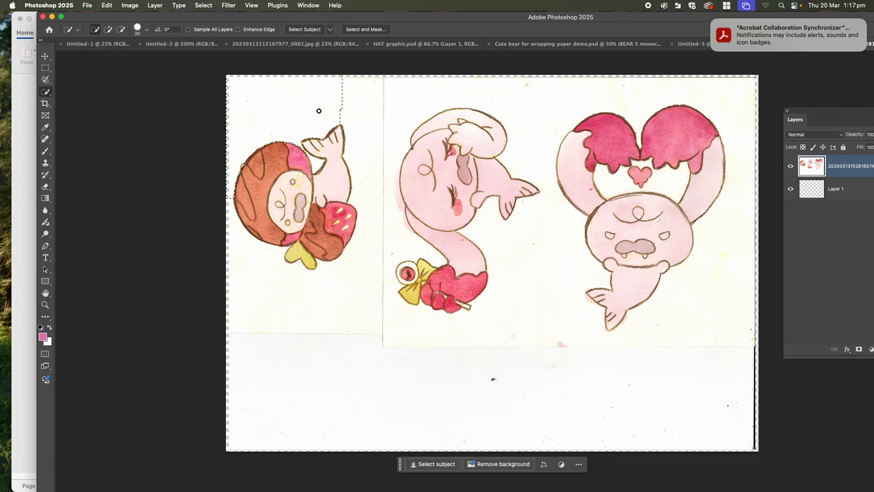
key(Delete)
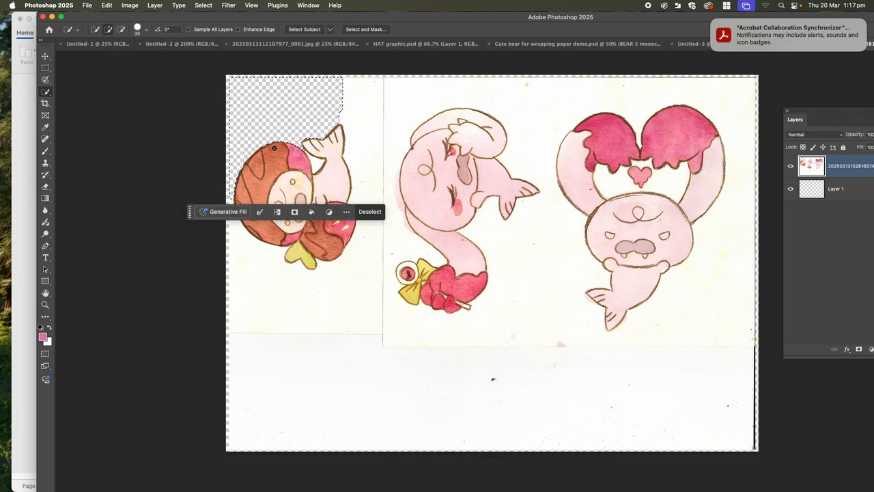
mouse_move(318, 162)
mouse_down()
mouse_move(322, 185)
mouse_move(373, 172)
mouse_move(360, 157)
mouse_move(366, 181)
mouse_move(352, 85)
mouse_move(374, 158)
mouse_up()
key(Delete)
key(Delete)
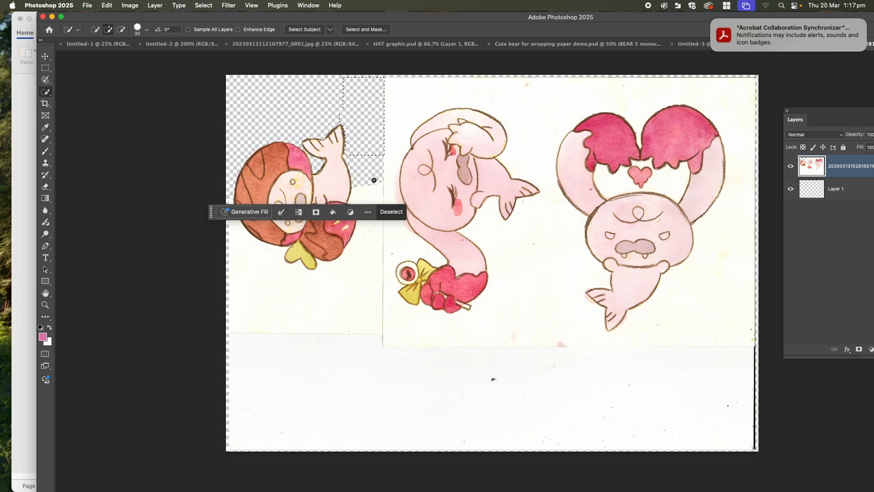
drag(362, 238, 341, 307)
key(Delete)
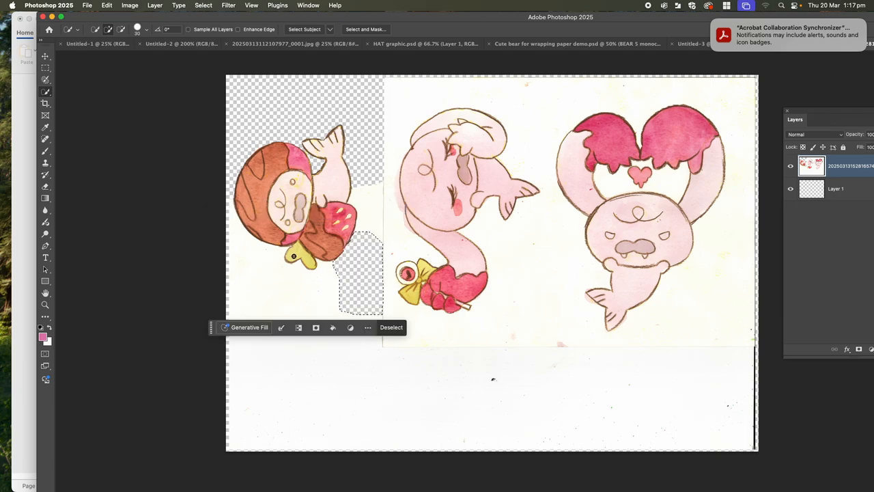
Select the paper background between the middle and heart-armed characters with the Magic Wand tool.
click(46, 91)
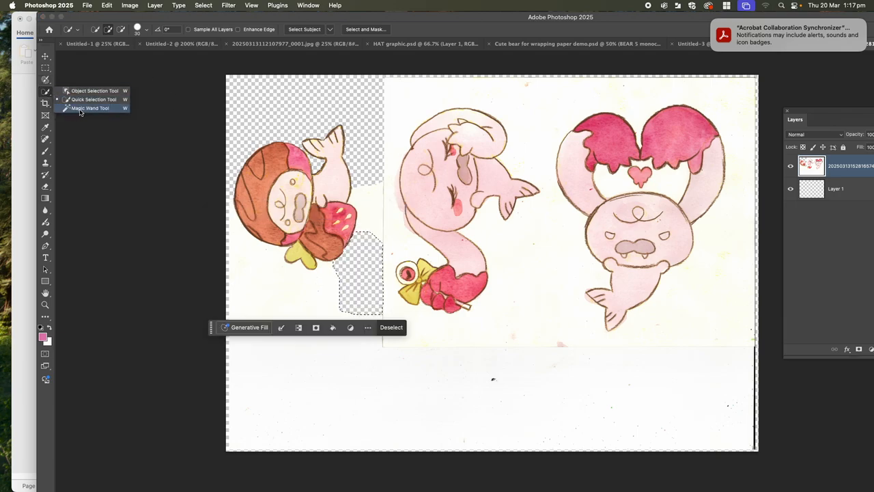
click(81, 109)
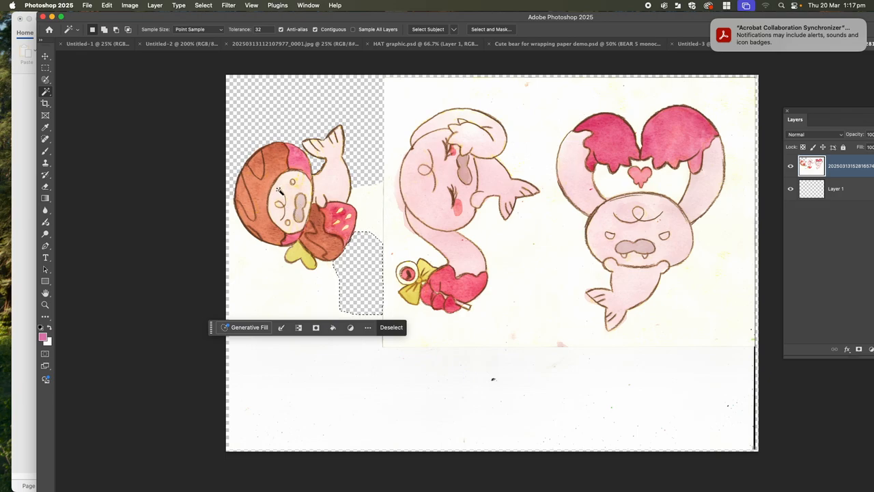
click(550, 128)
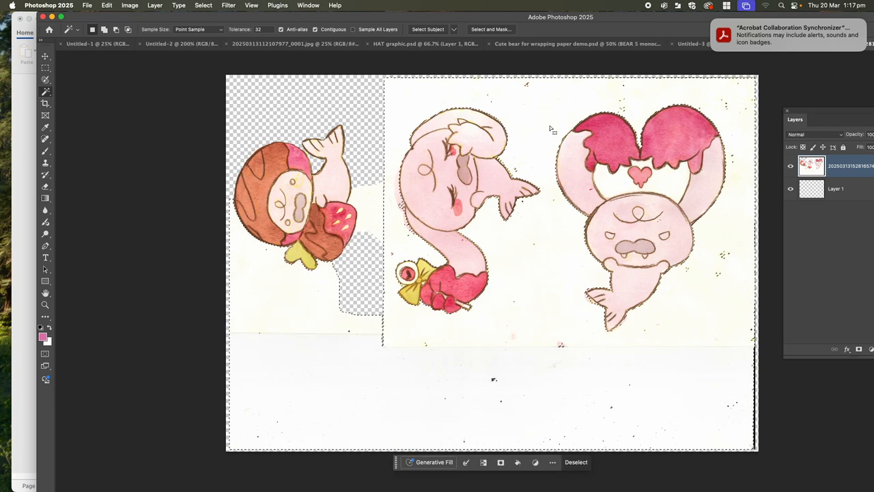
Set the Magic Wand tolerance to 100 and reselect the paper background between the middle and heart-armed characters.
click(259, 30)
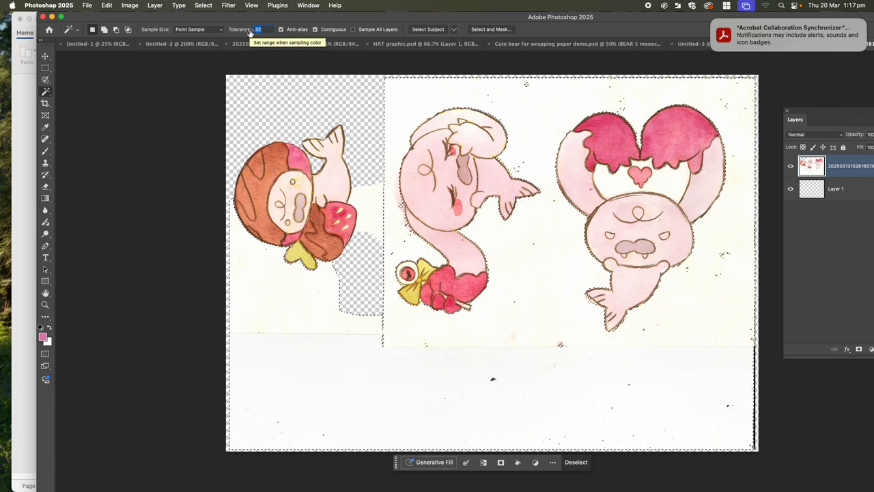
key(BackSpace)
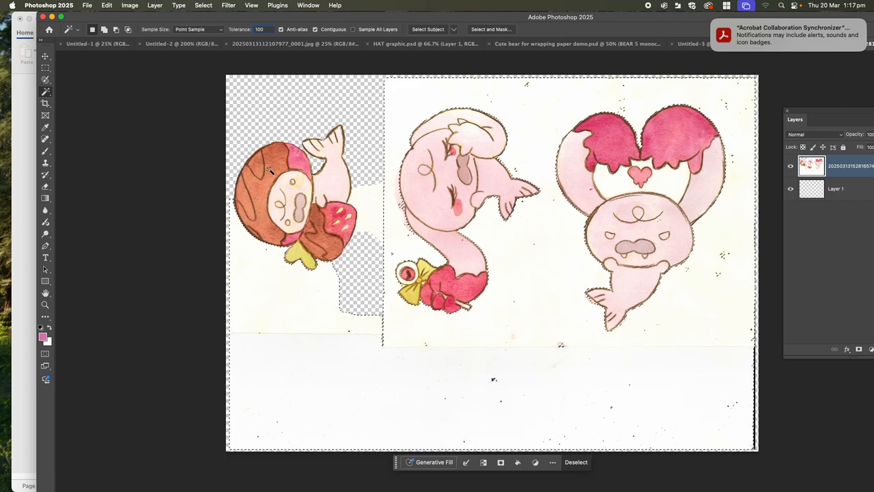
key(Return)
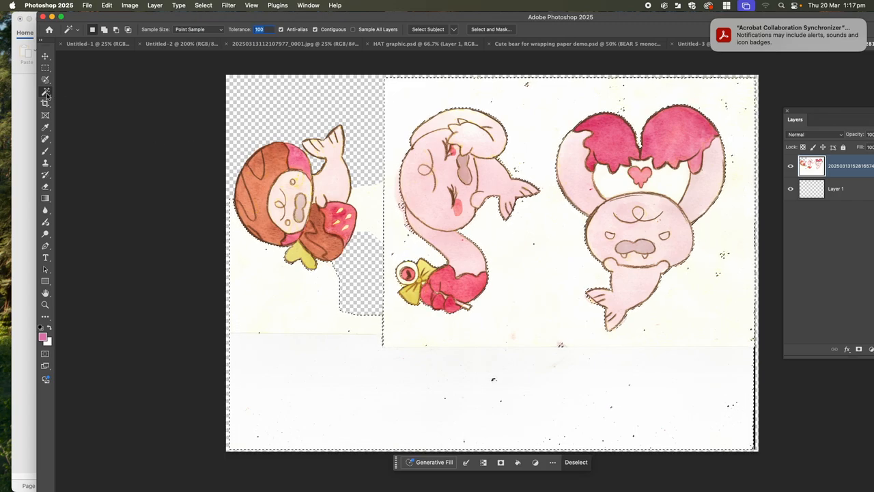
click(535, 127)
click(536, 131)
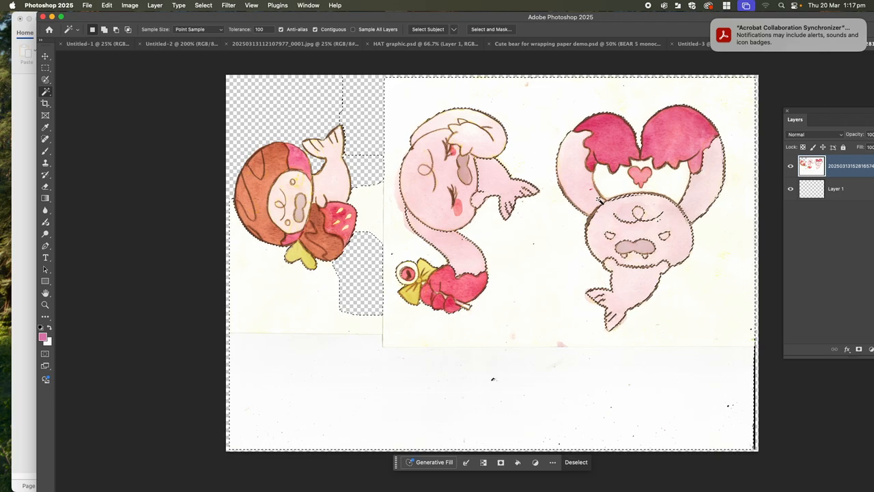
Try deleting the Magic Wand selection, undo the deletion and deselect.
key(Delete)
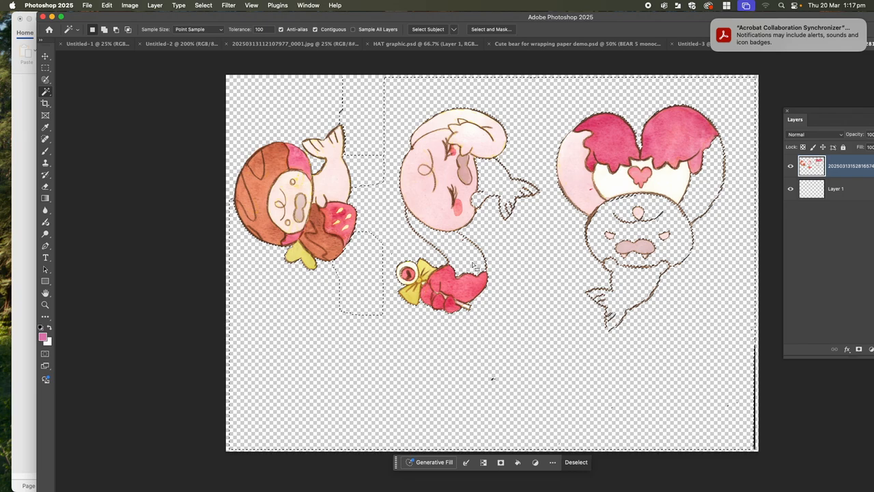
key(super+z)
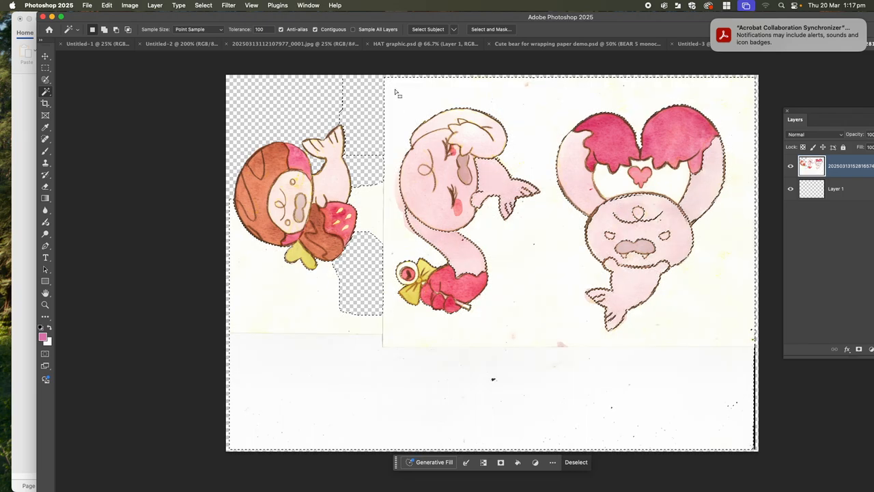
key(super+d)
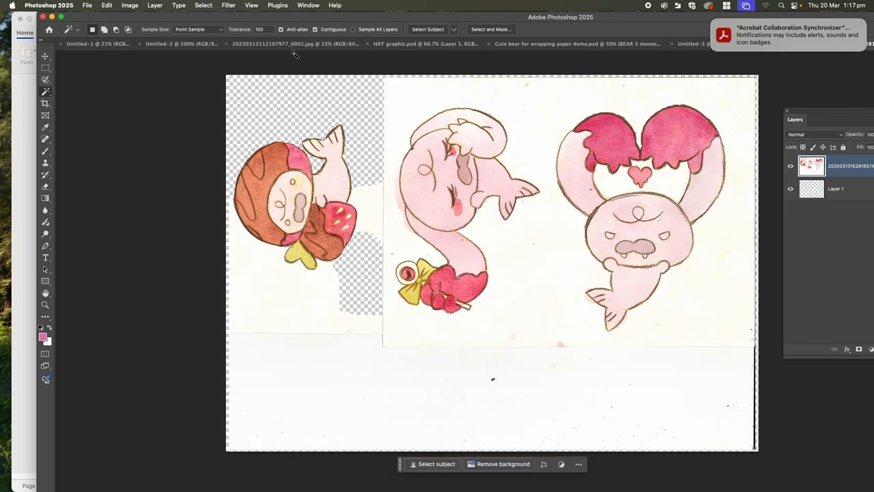
Select the heart-armed character with the Object Selection tool, try deleting it and undo the deletion.
right_click(47, 93)
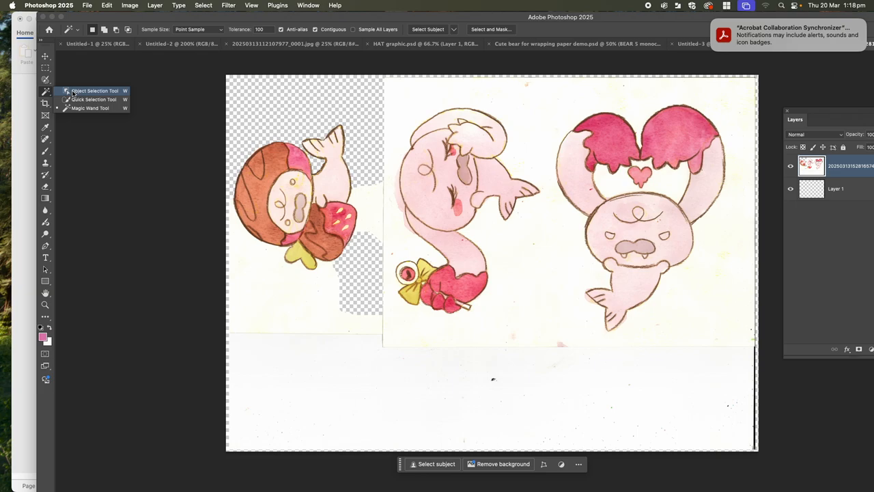
click(73, 92)
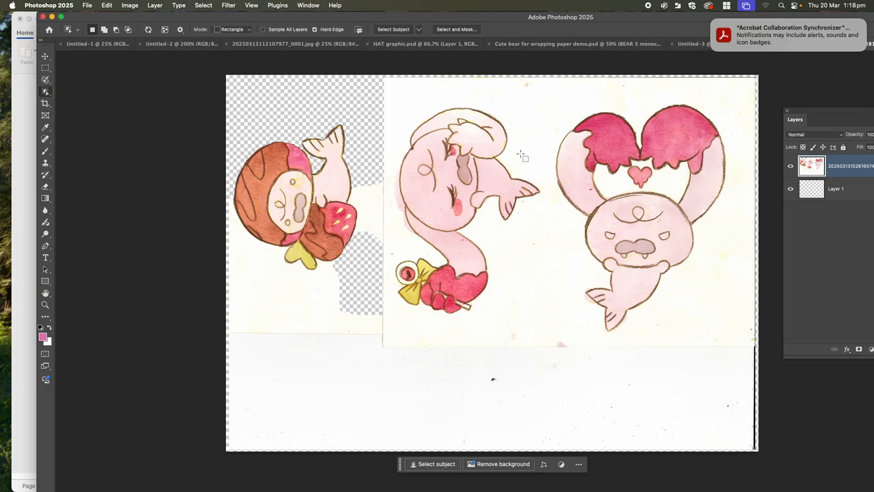
drag(566, 99, 743, 340)
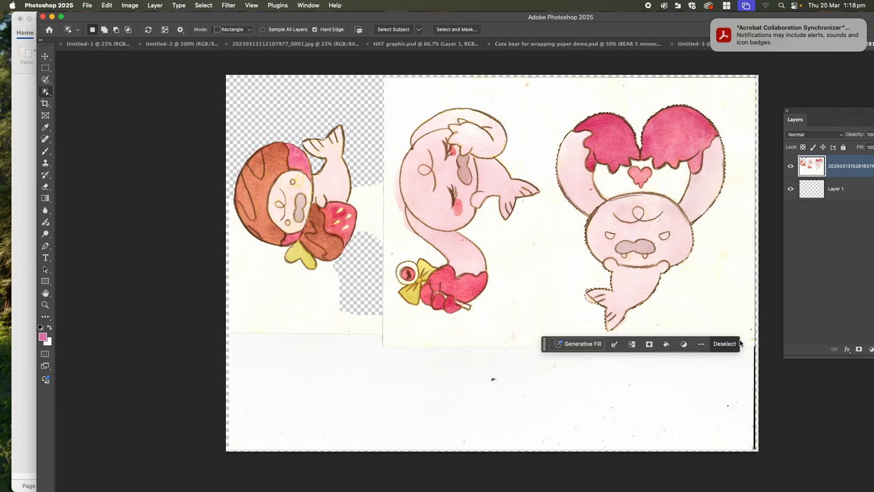
key(Delete)
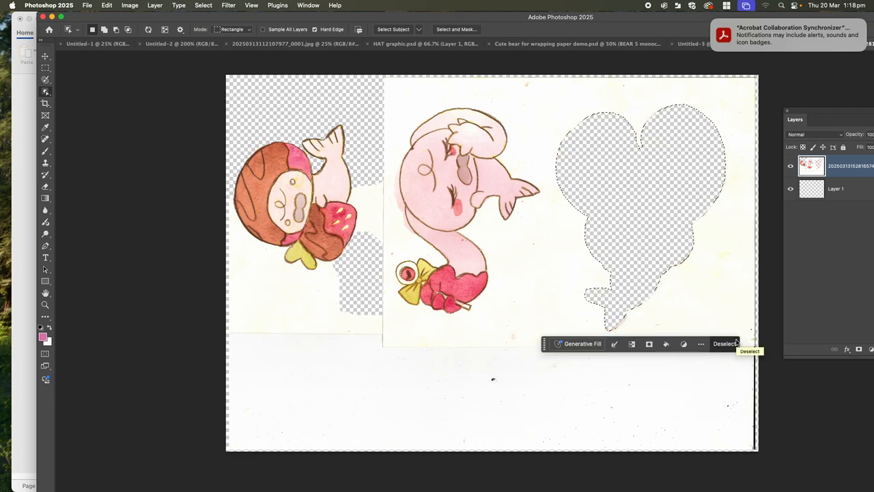
key(super+z)
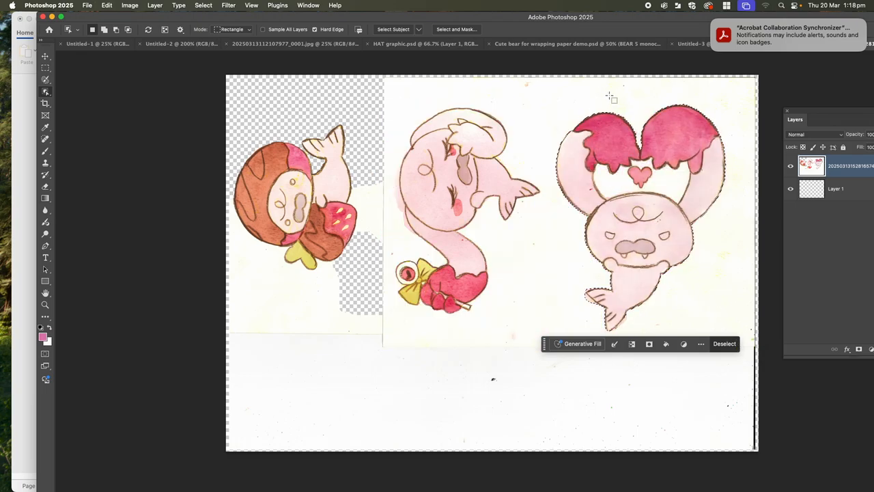
Invert the heart-armed character's selection, try deleting everything around it, undo the deletion and deselect.
click(203, 5)
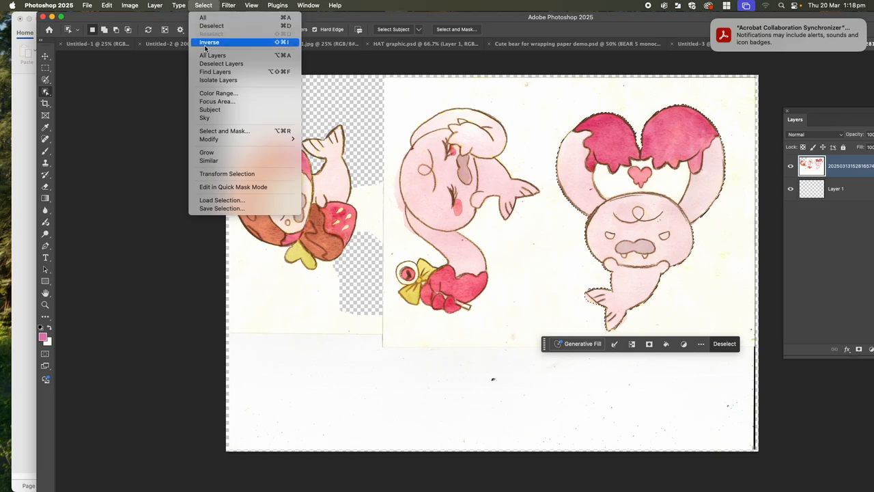
click(206, 42)
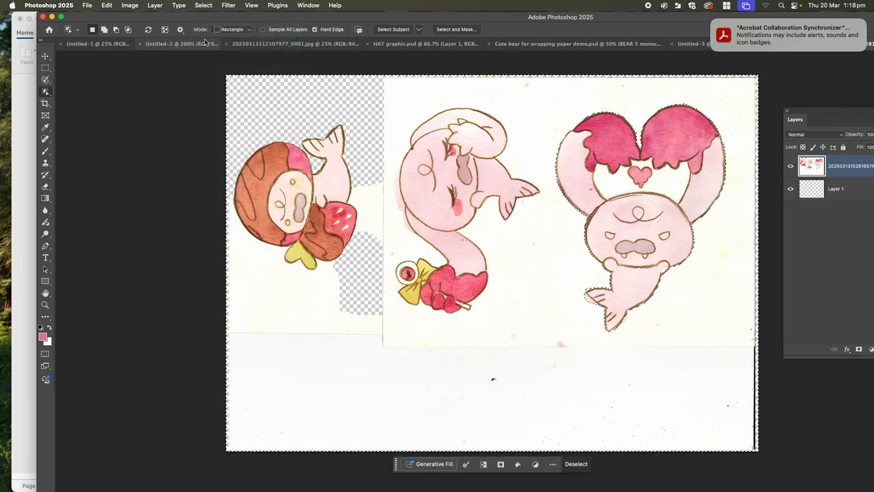
key(Delete)
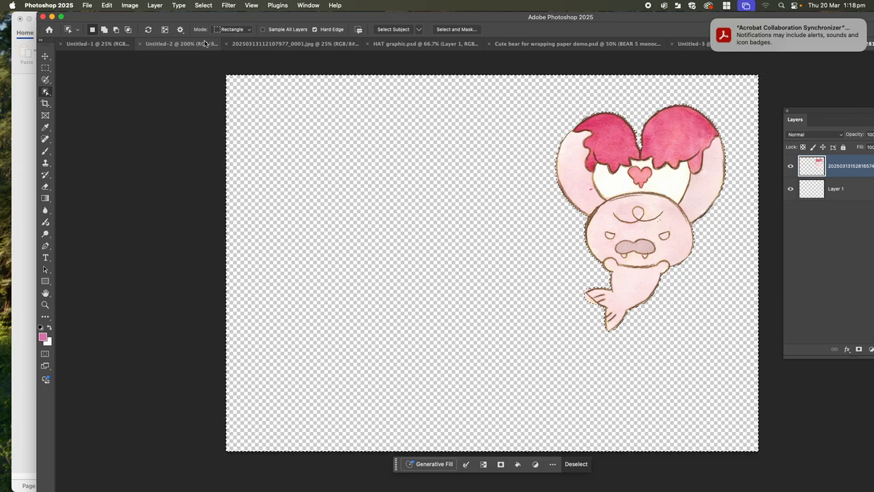
key(super+z)
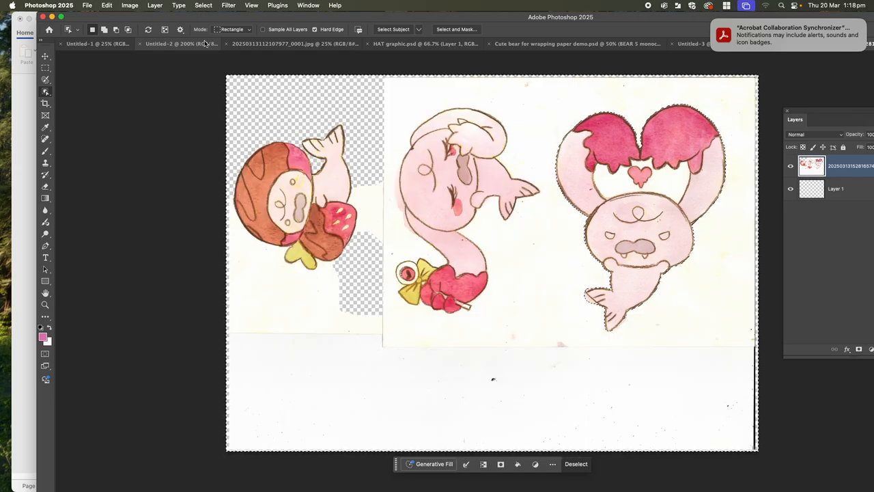
key(super+d)
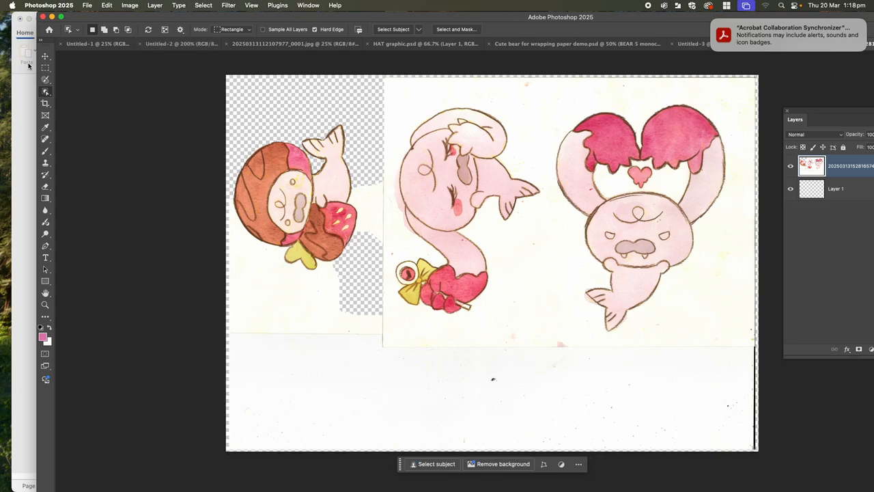
Delete the paper below the chocolate-covered character using the Quick Selection tool and deselect.
click(47, 93)
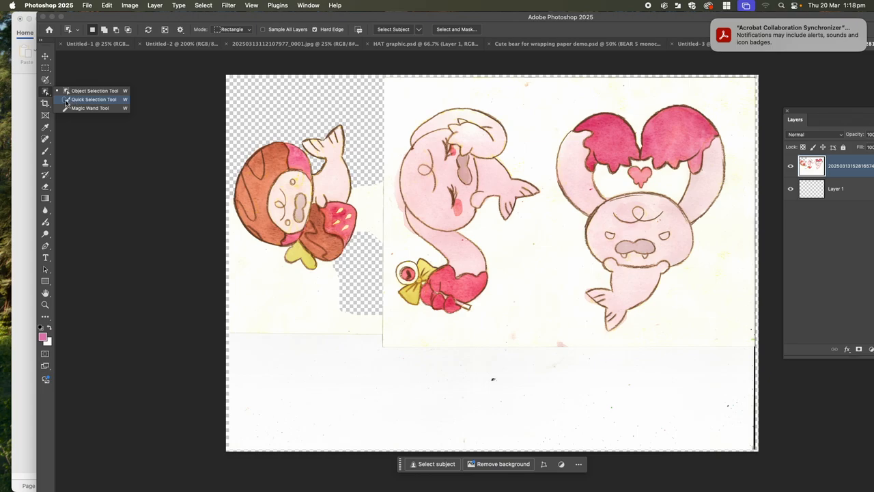
click(71, 100)
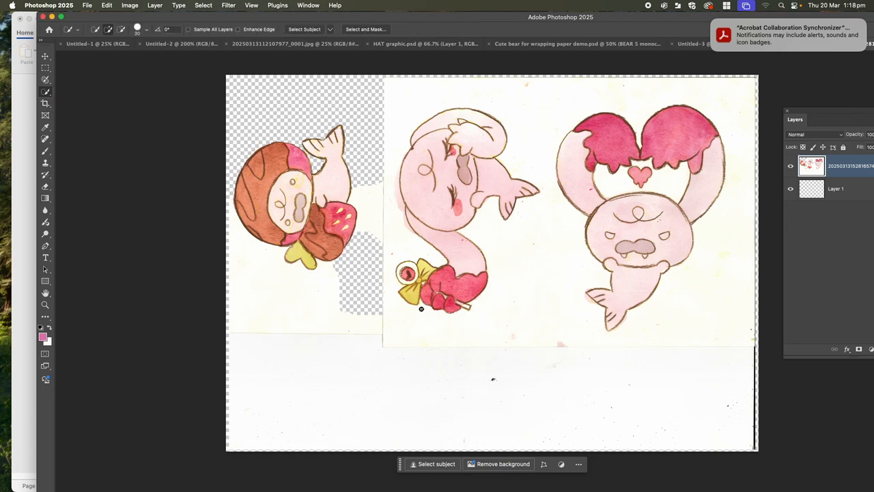
mouse_move(259, 316)
mouse_down()
mouse_move(312, 332)
mouse_move(365, 320)
mouse_up()
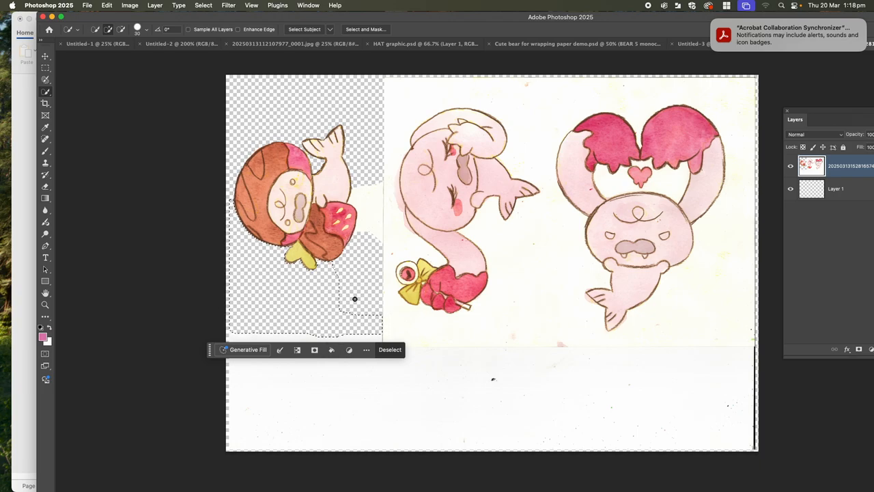
click(203, 6)
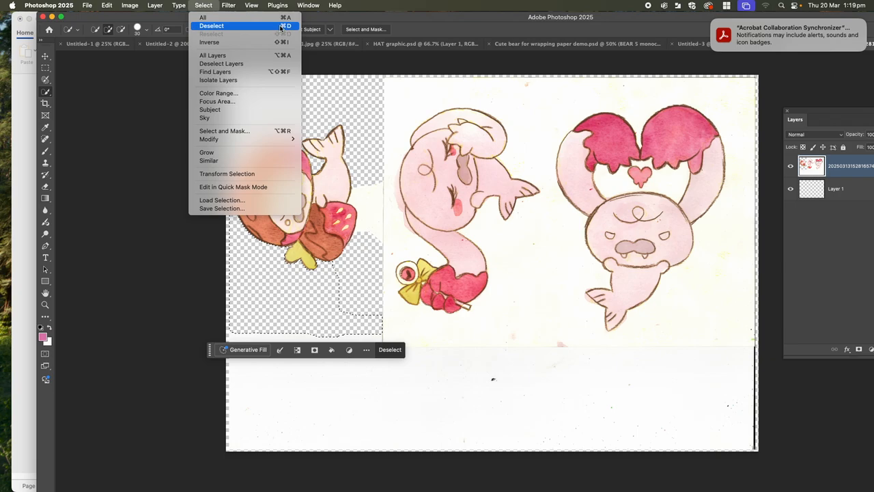
click(280, 26)
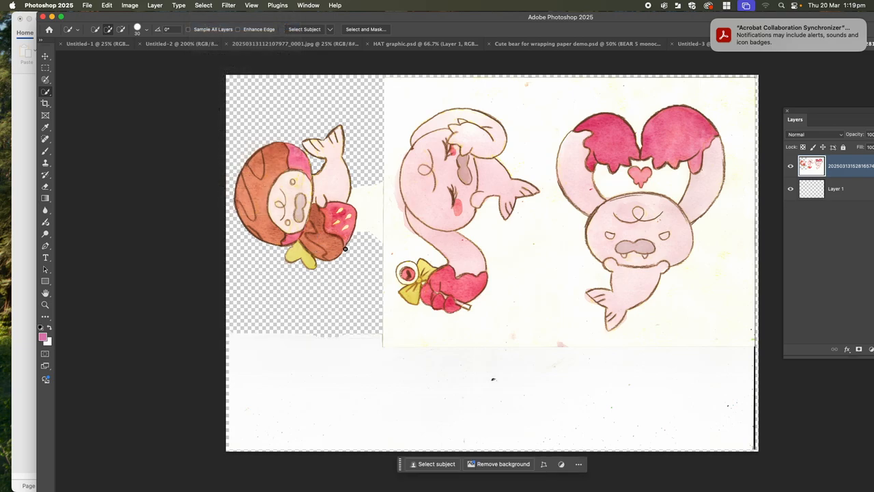
Quick-select the leftover paper patch beside the strawberry twice, deselecting it each time.
drag(369, 188, 379, 244)
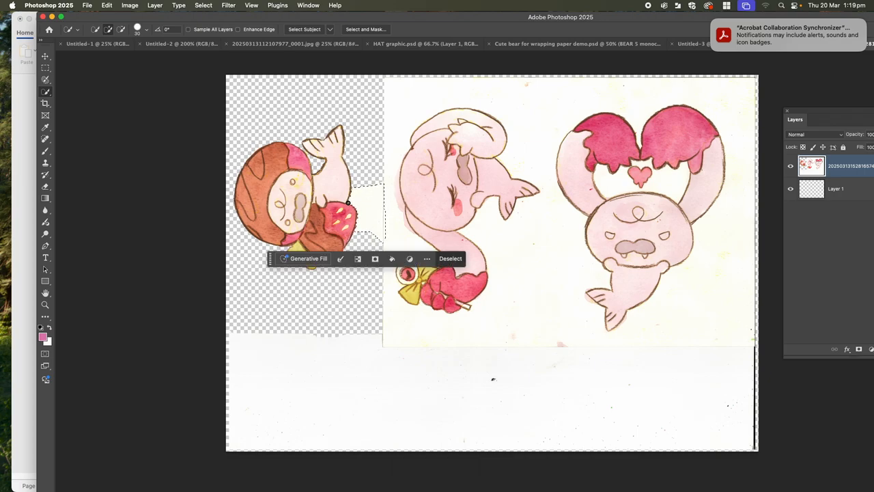
key(super+d)
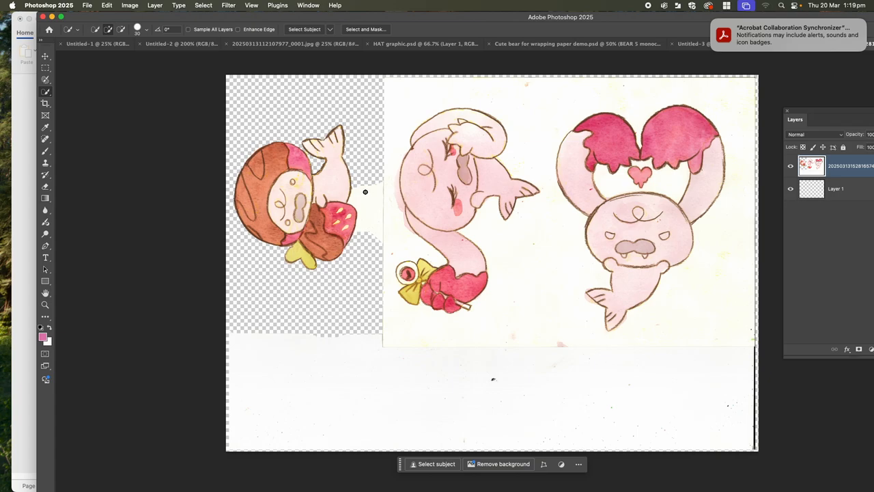
drag(365, 192, 377, 239)
click(203, 5)
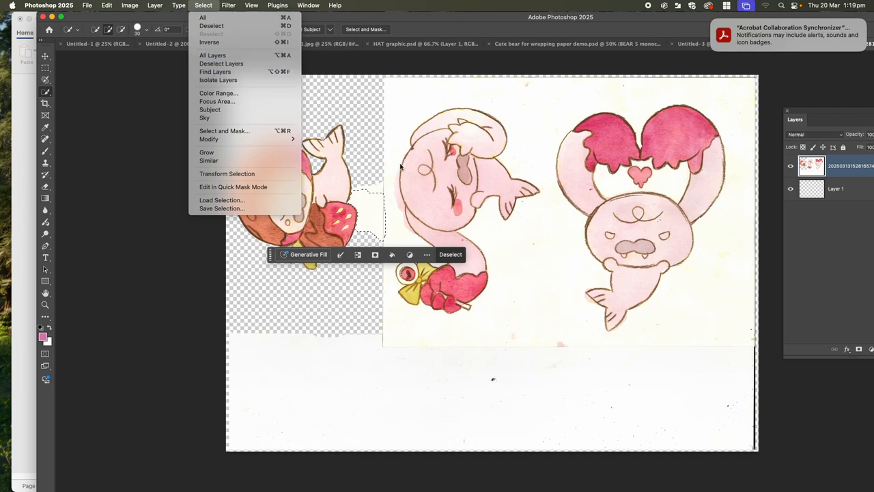
click(373, 199)
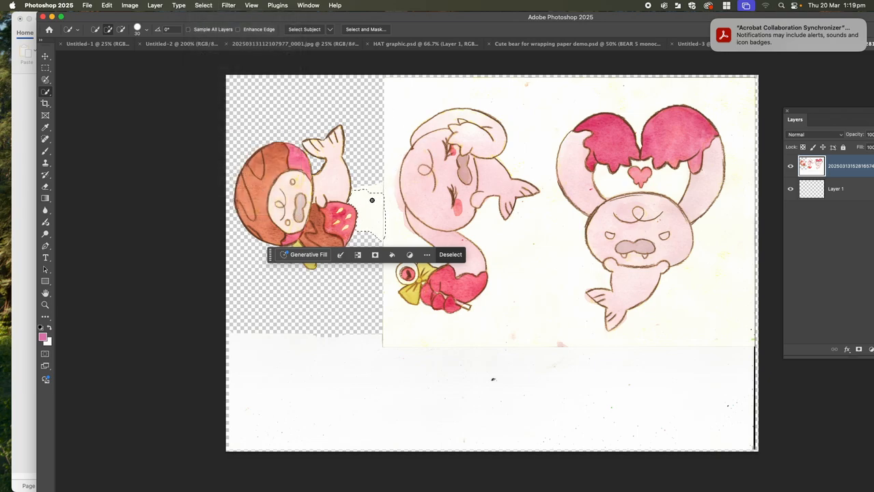
key(super+d)
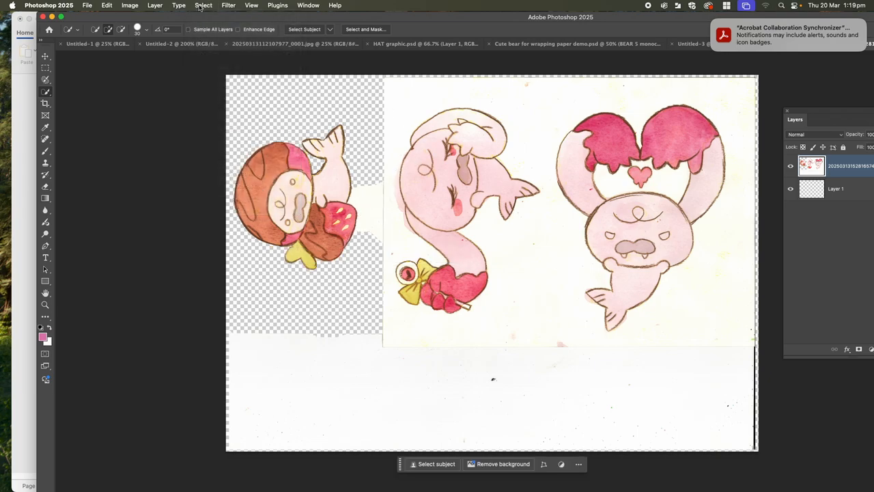
Brush over a narrow strip of leftover paper beside the strawberry with the Selection Brush tool, delete it and deselect.
click(199, 7)
click(529, 240)
right_click(48, 93)
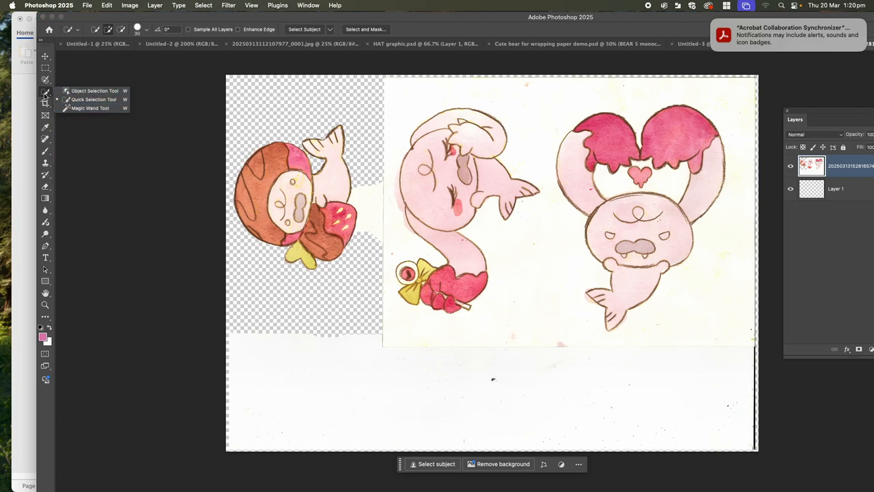
click(45, 97)
click(46, 81)
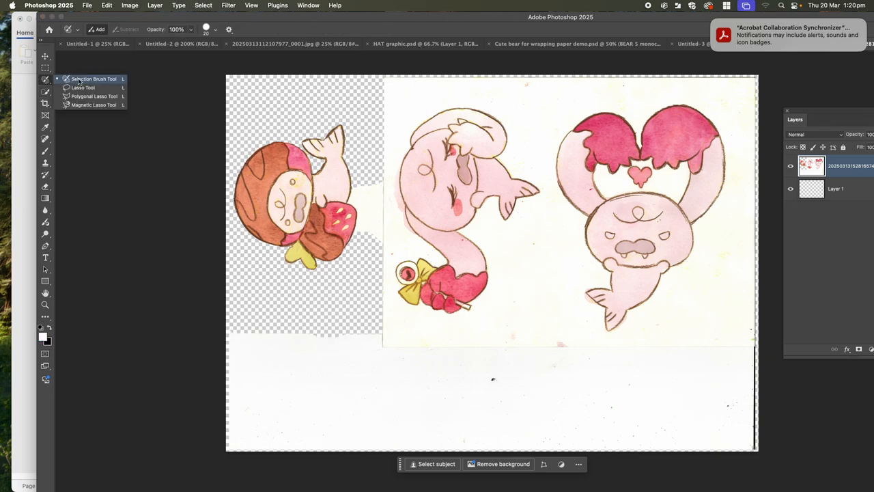
click(76, 80)
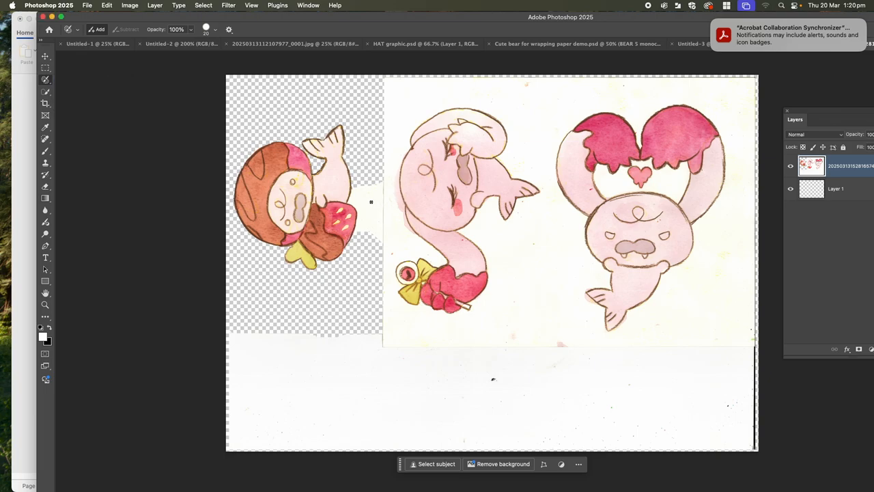
mouse_move(378, 189)
mouse_down()
mouse_move(376, 244)
mouse_move(370, 217)
mouse_move(379, 191)
mouse_move(371, 235)
mouse_up()
key(v)
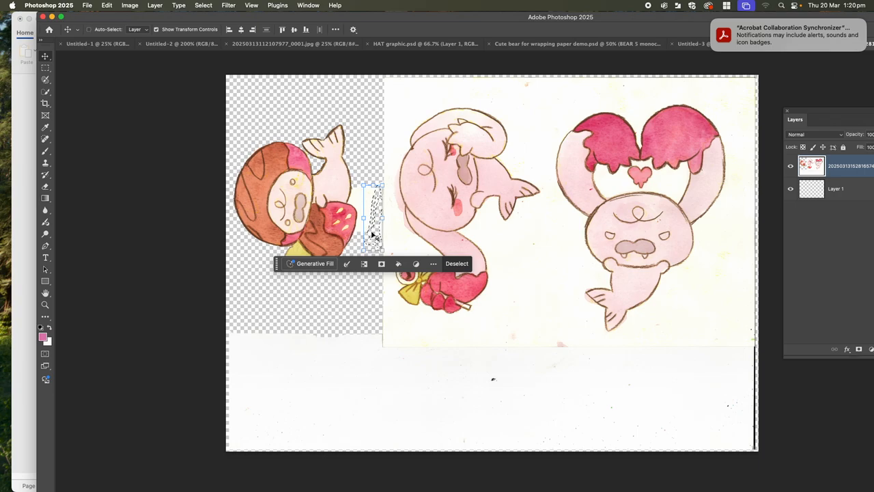
key(super+plus)
key(super+plus)
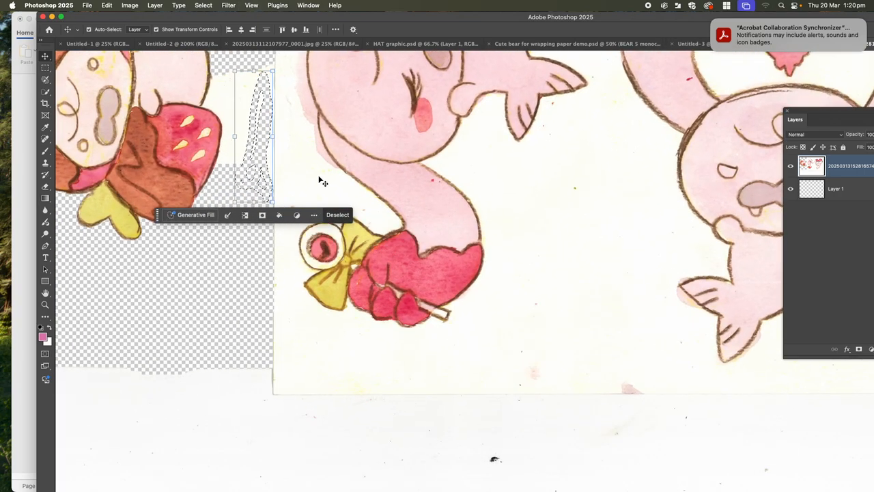
key(super+d)
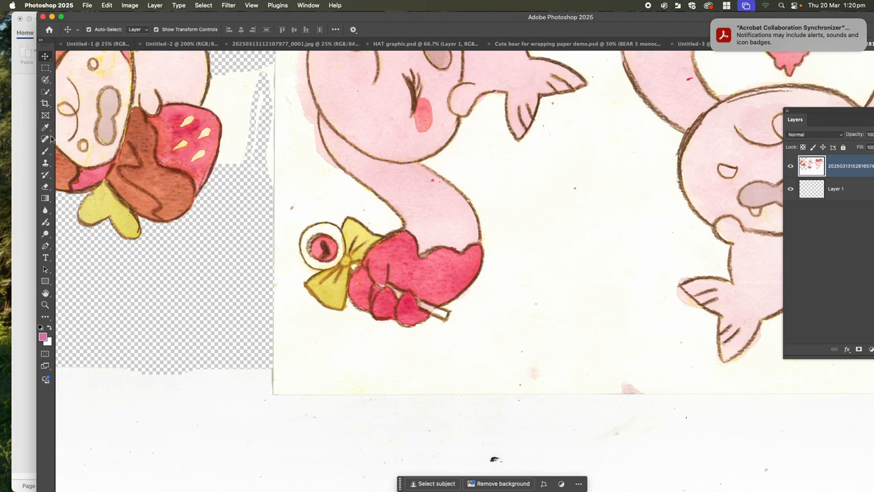
Quick-select the paper between the middle character's tail and curved lower body and delete it.
click(46, 92)
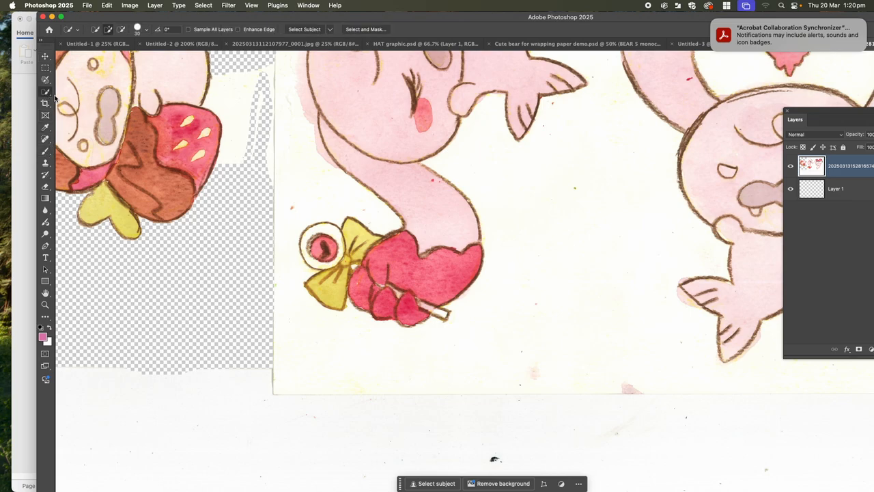
click(443, 166)
drag(443, 166, 480, 205)
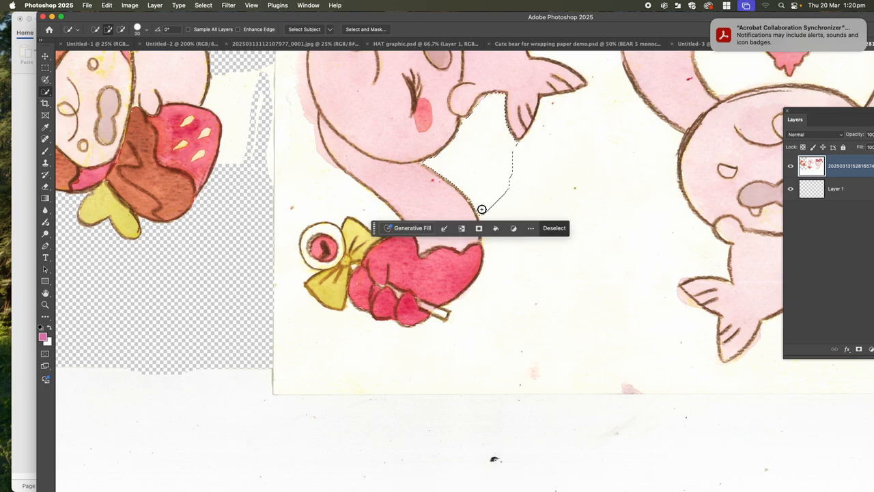
key(Delete)
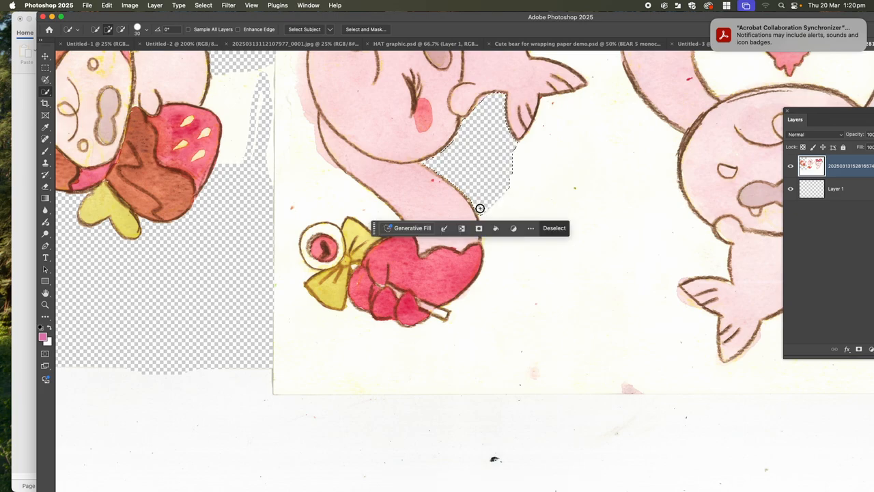
Try deleting a Selection Brush stroke of paper along the middle character's dark pink part down to the stick, and deselect.
click(46, 79)
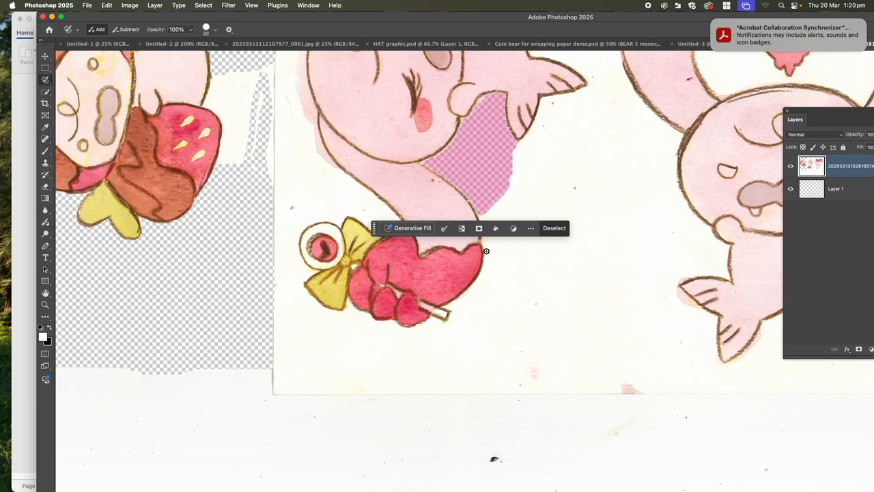
mouse_move(487, 252)
mouse_down()
mouse_move(445, 308)
mouse_move(468, 293)
mouse_move(487, 256)
mouse_move(473, 292)
mouse_move(452, 309)
mouse_move(466, 303)
mouse_move(489, 250)
mouse_move(484, 291)
mouse_move(459, 314)
mouse_move(486, 276)
mouse_up()
click(45, 56)
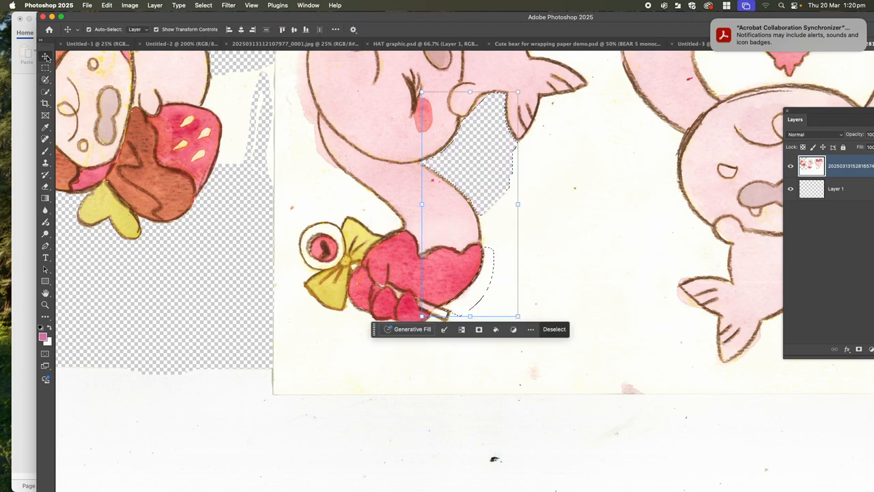
key(Delete)
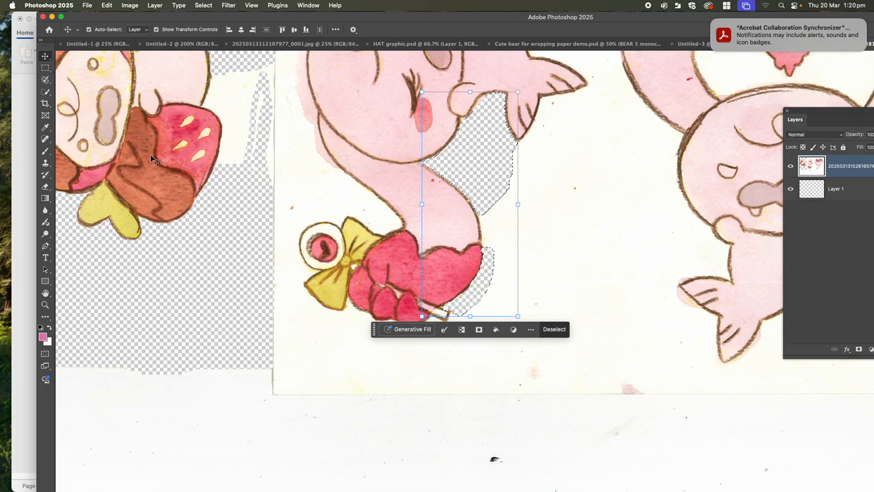
key(super+d)
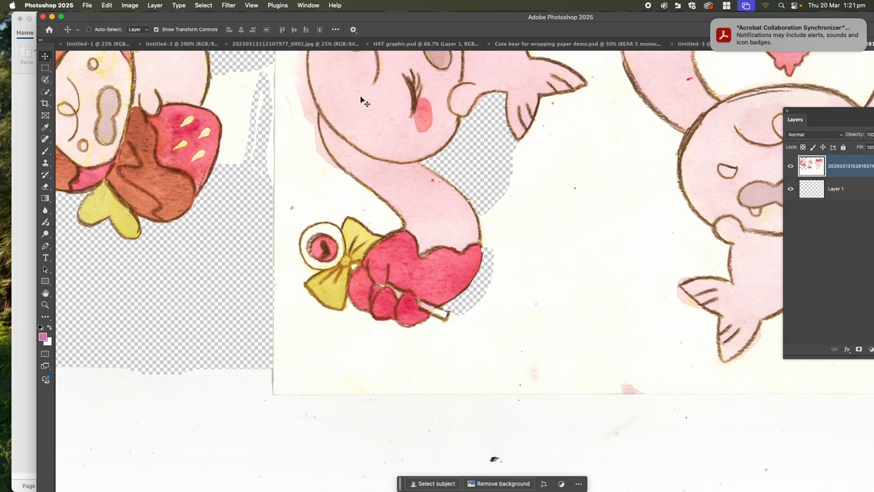
Undo the brushed deletion along the dark pink part near the stick and clear the restored selection.
key(super+equal)
key(super+equal)
key(super+equal)
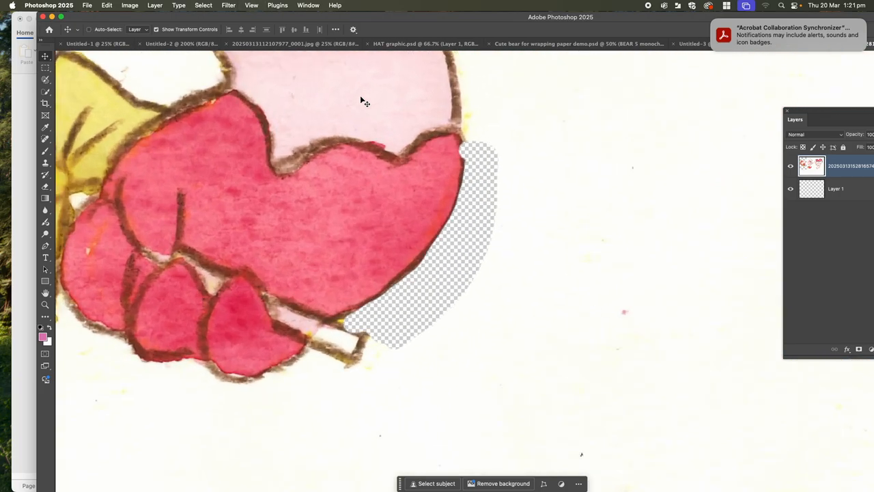
key(super+equal)
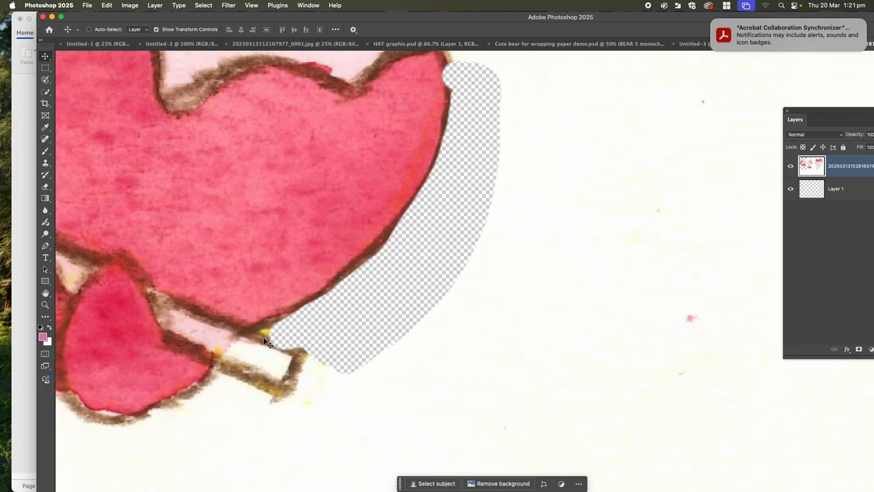
key(super+z)
key(super+z)
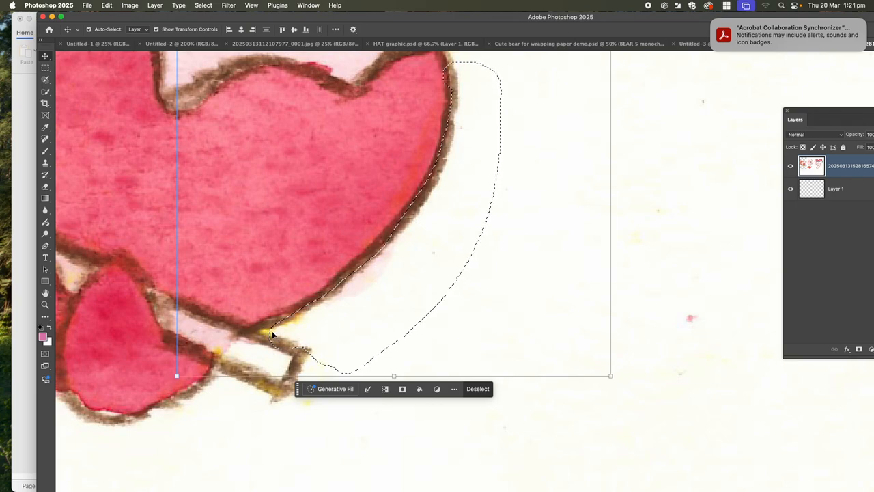
key(super+d)
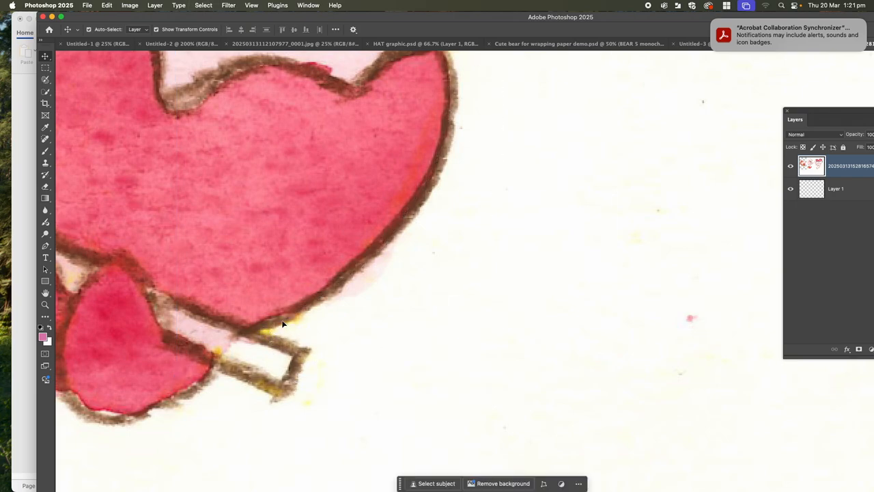
Examine at pixel level the outline where the stick meets the middle character's dark pink part.
click(46, 80)
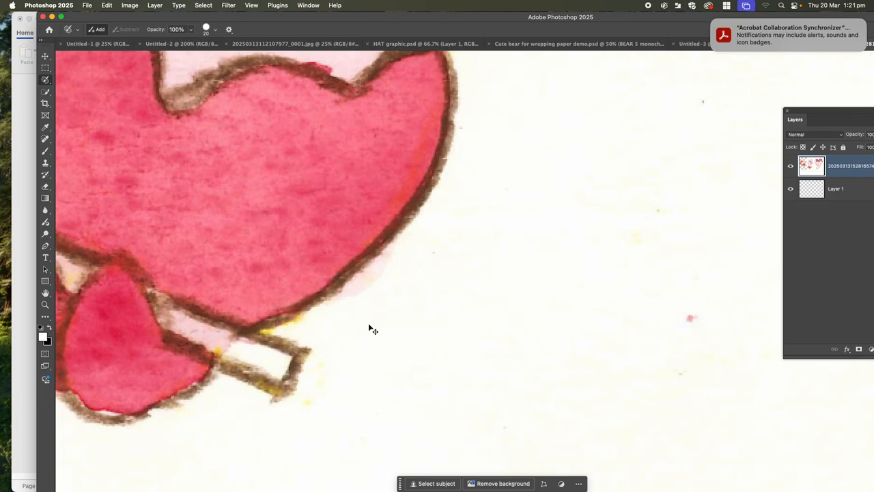
scroll(368, 330, up, 2)
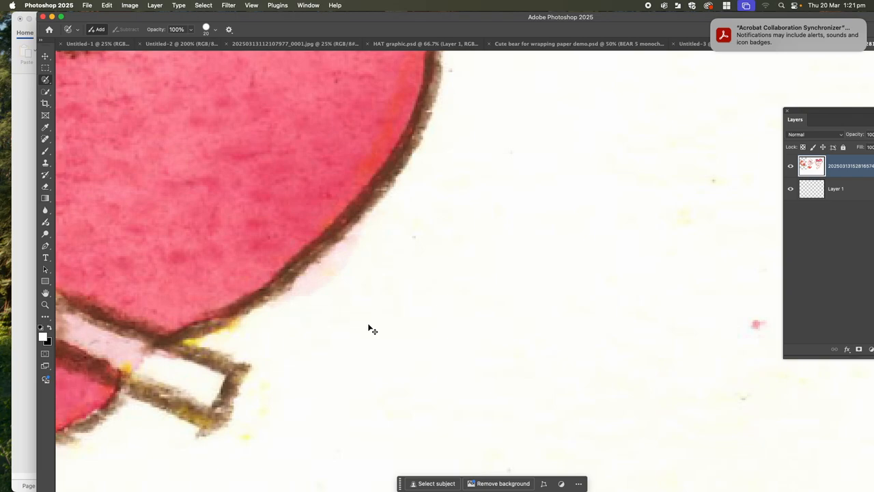
click(46, 306)
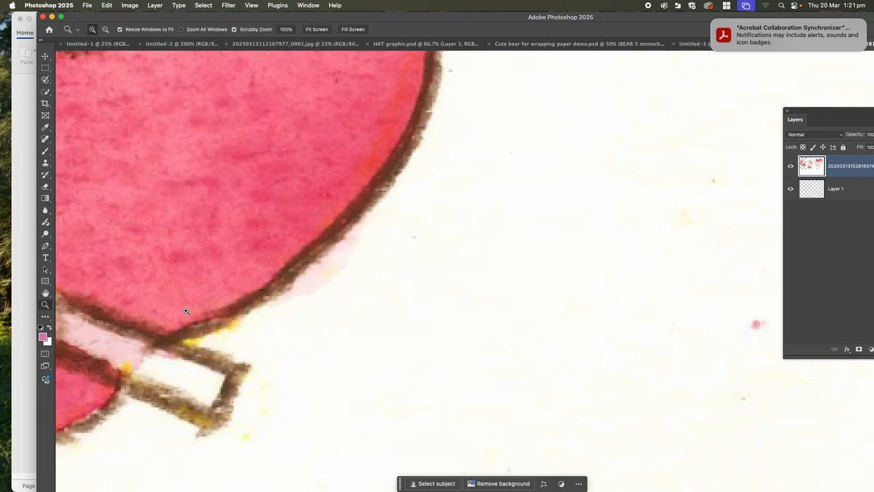
drag(190, 309, 218, 330)
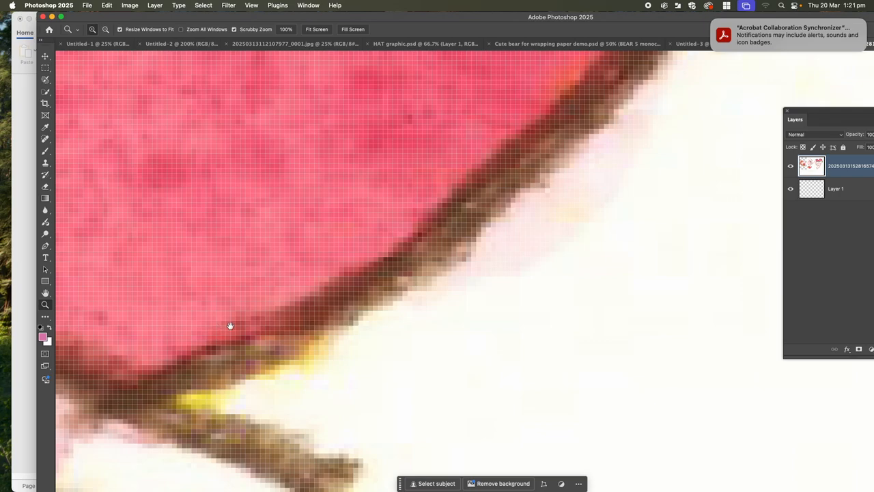
drag(230, 326, 346, 163)
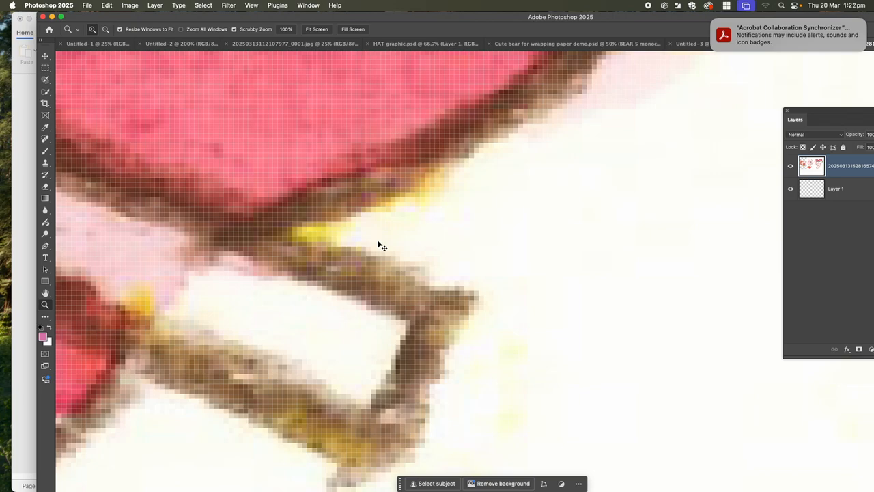
scroll(381, 246, down, 2)
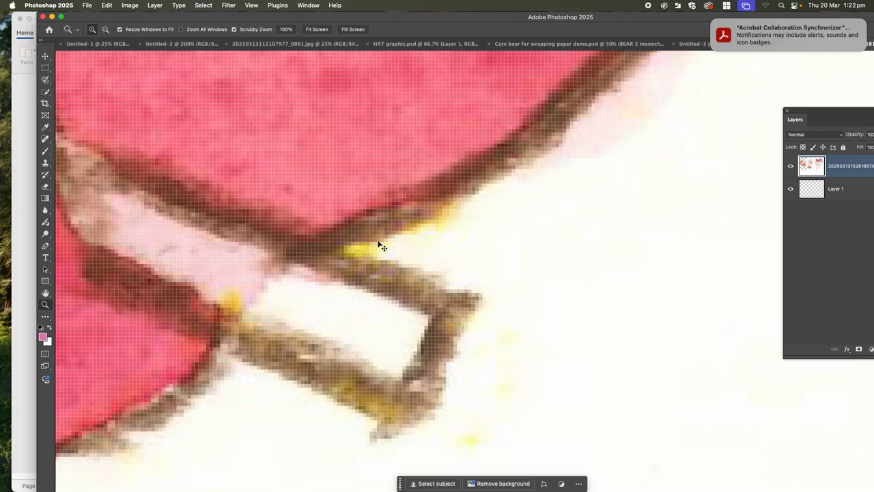
scroll(381, 246, down, 5)
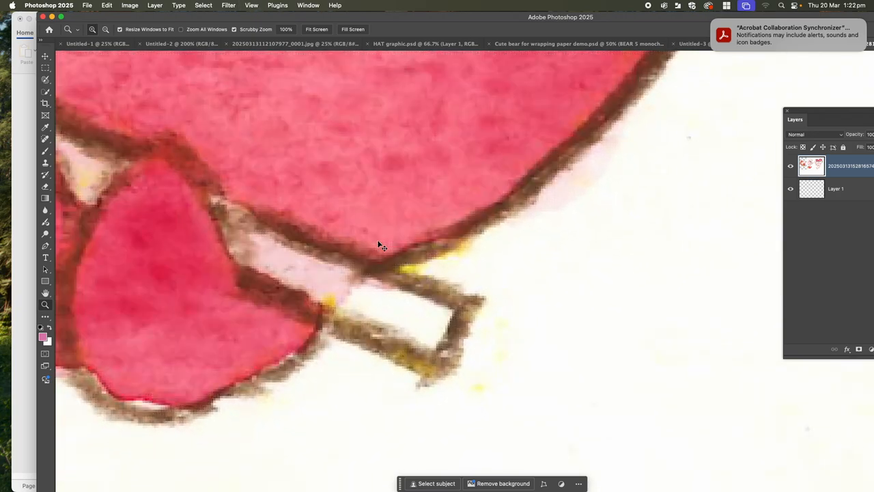
scroll(381, 246, down, 2)
key(super+equal)
key(super+equal)
key(super+equal)
key(super+equal)
key(super+equal)
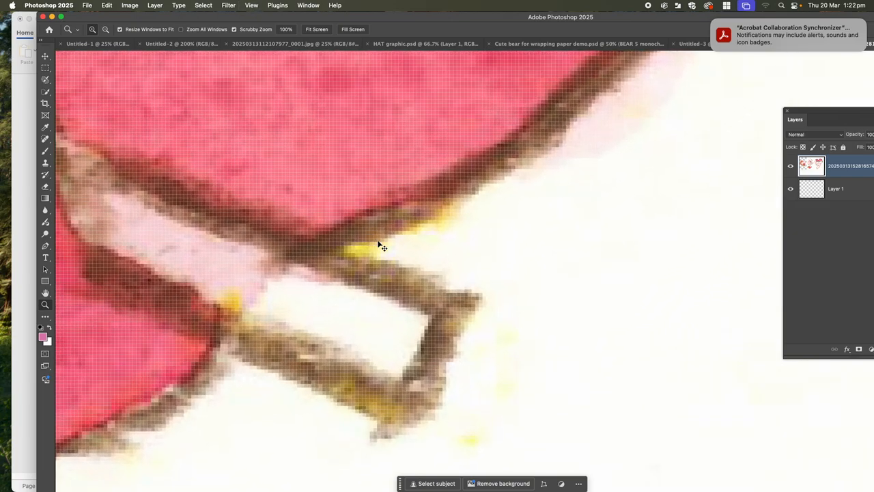
scroll(381, 245, down, 1)
scroll(381, 245, down, 1)
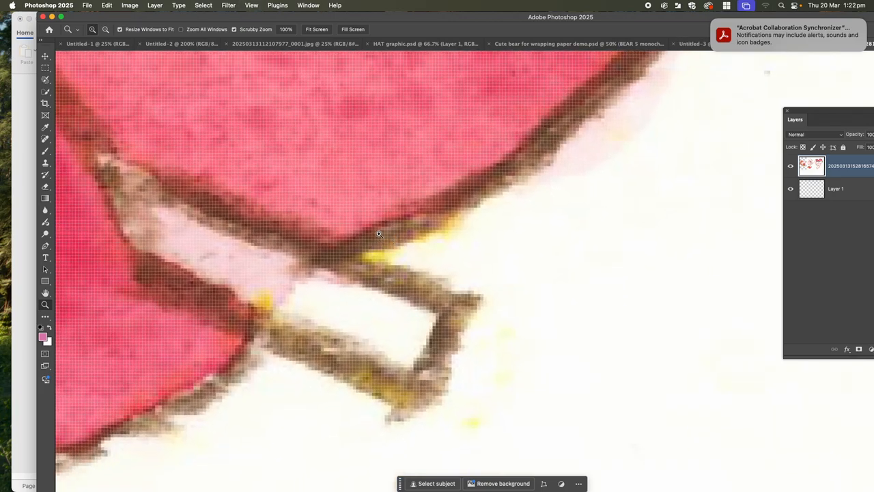
key(super+equal)
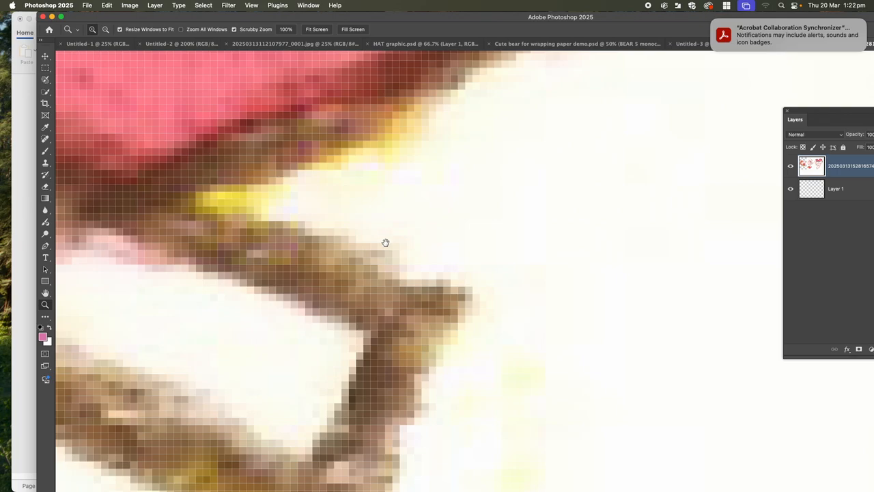
drag(385, 242, 537, 240)
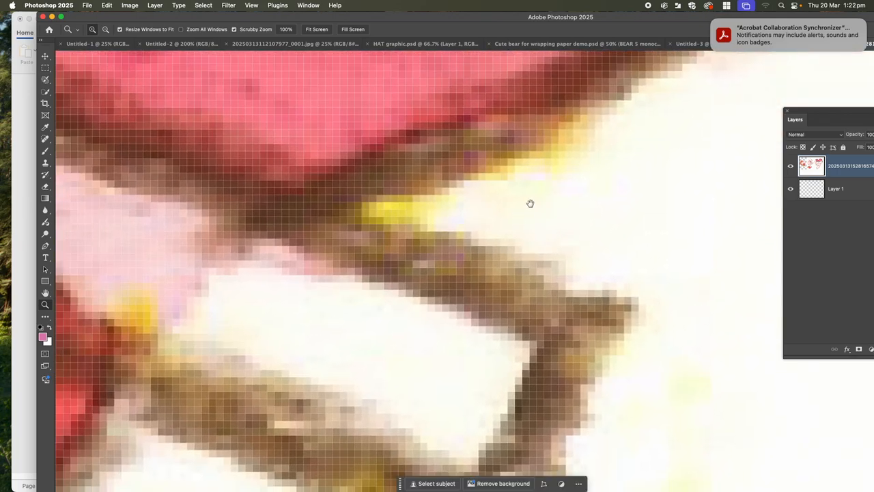
drag(411, 204, 285, 212)
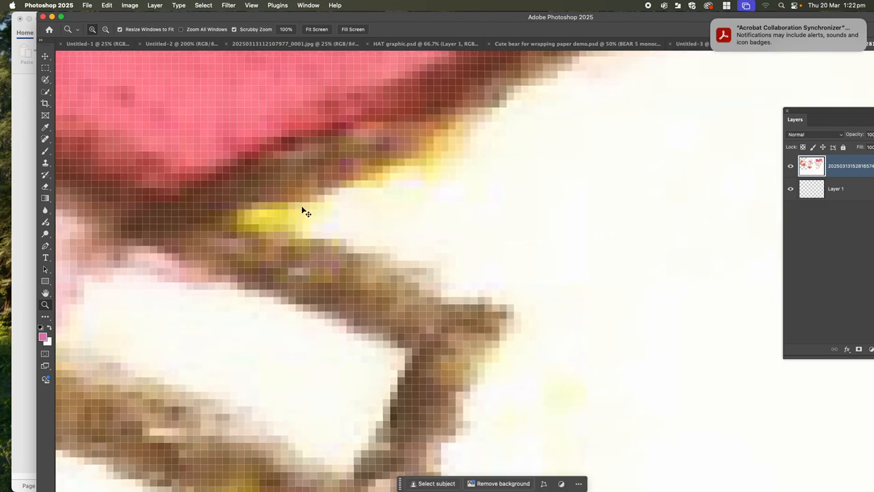
scroll(303, 208, down, 5)
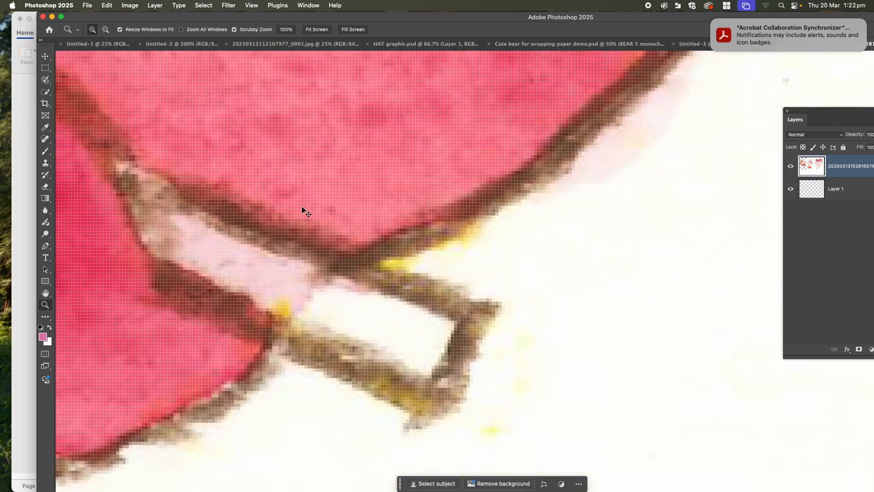
scroll(303, 209, down, 5)
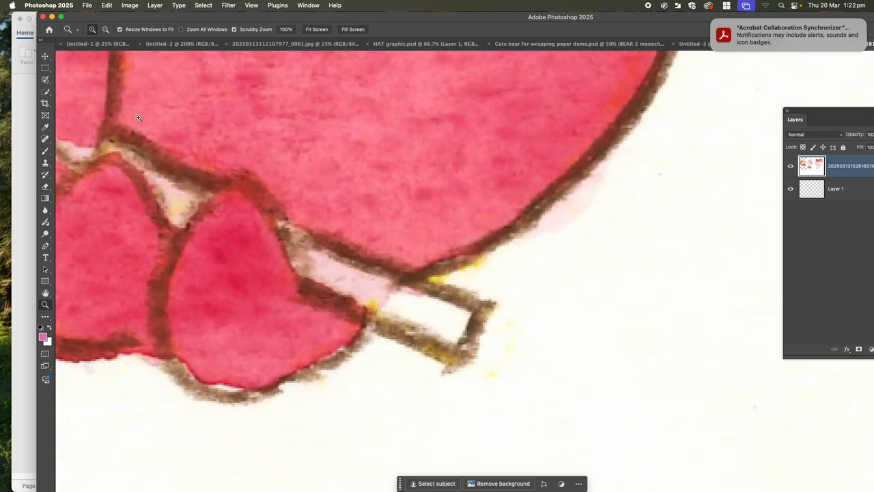
Pick the Selection Brush and try different brush sizes over the paper beside the middle character's stick, ending at 9 px.
click(45, 81)
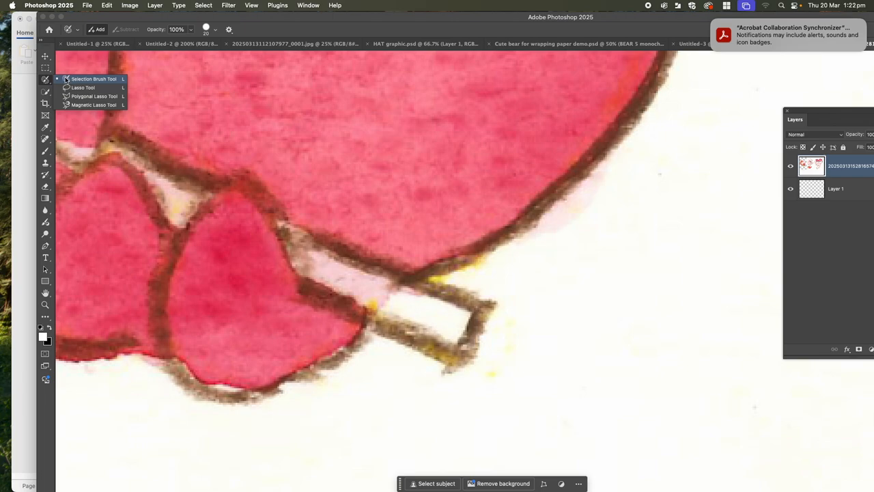
click(67, 80)
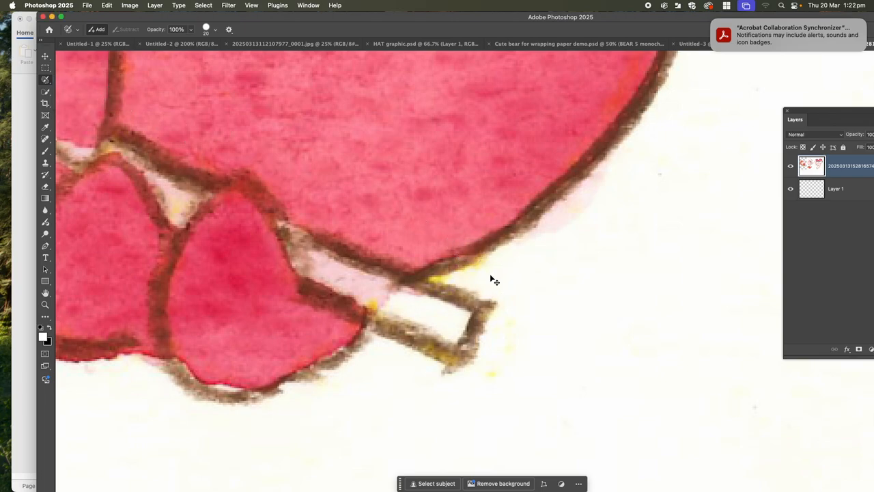
scroll(491, 279, up, 5)
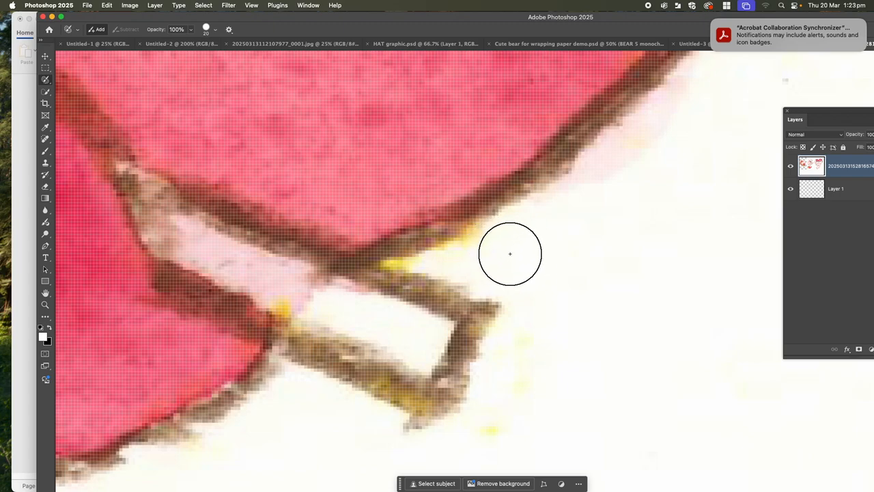
key(bracketleft)
key(bracketleft)
key(bracketleft)
key(bracketleft)
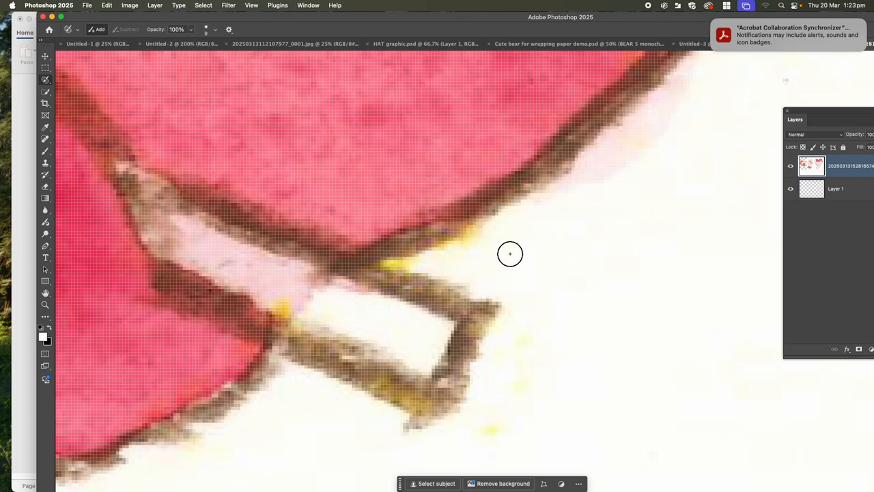
key(bracketleft)
key(bracketleft)
key(bracketleft)
key(bracketleft)
key(bracketleft)
key(bracketright)
key(bracketright)
key(bracketright)
key(bracketright)
key(bracketright)
key(bracketright)
key(bracketright)
key(bracketright)
key(bracketright)
key(bracketright)
key(bracketright)
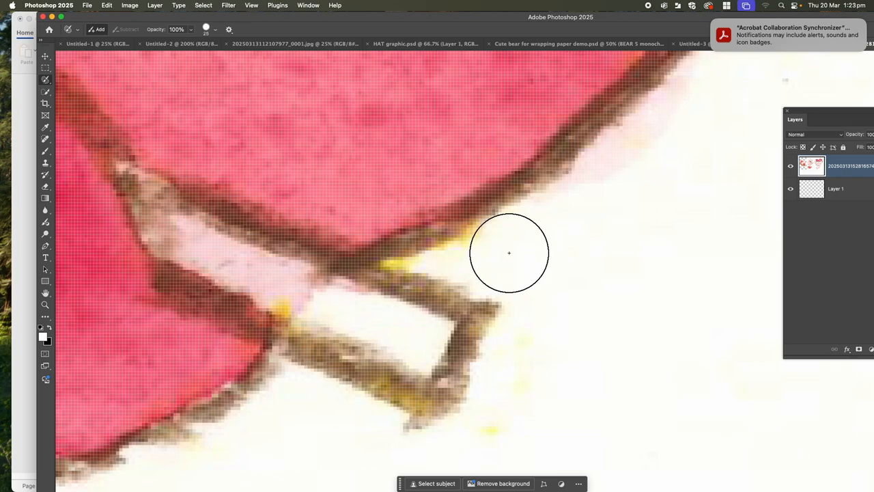
key(bracketleft)
key(bracketleft)
key(bracketleft)
key(bracketleft)
key(bracketleft)
key(bracketleft)
key(bracketleft)
key(bracketleft)
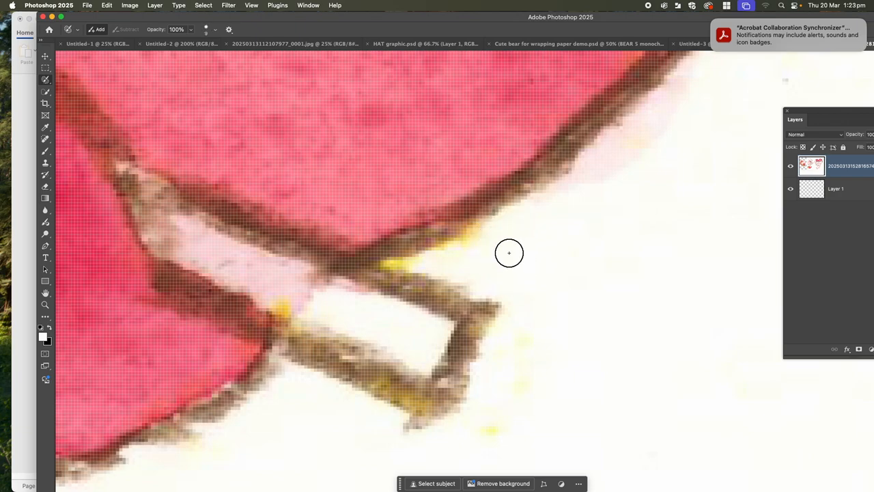
key(bracketright)
key(bracketright)
key(bracketright)
key(bracketright)
key(bracketright)
key(bracketright)
key(bracketright)
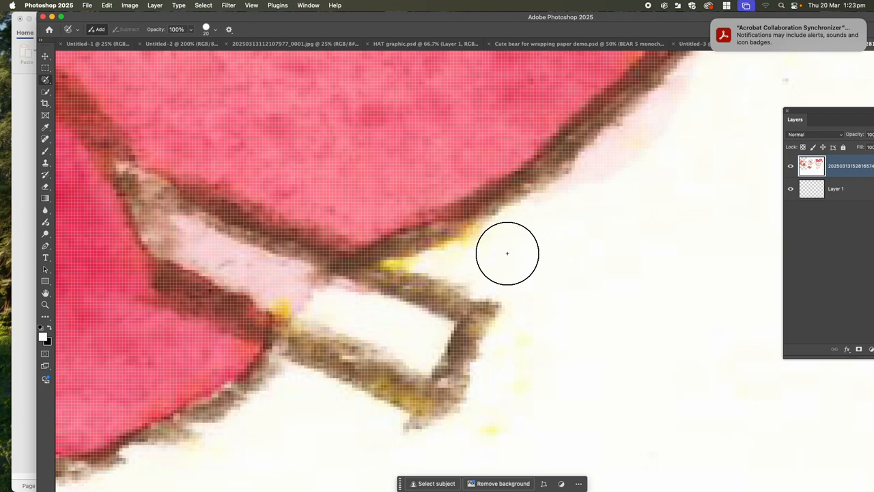
key(bracketleft)
key(bracketleft)
key(bracketleft)
key(bracketleft)
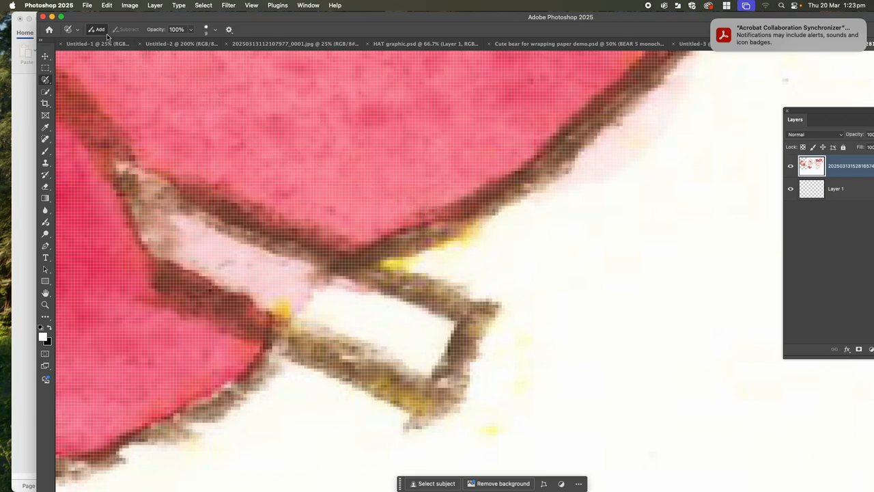
Enlarge the Selection Brush to 80 px and try a stroke across the middle character's dark pink part and the paper beside it.
click(77, 30)
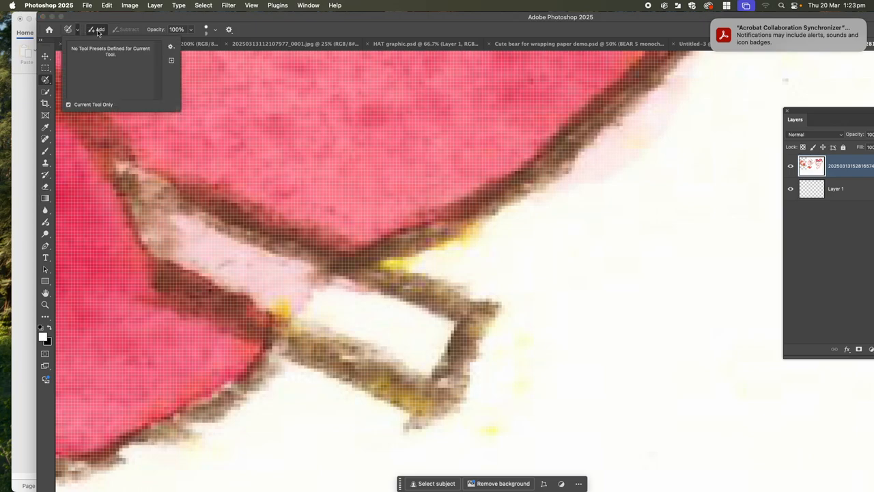
click(216, 31)
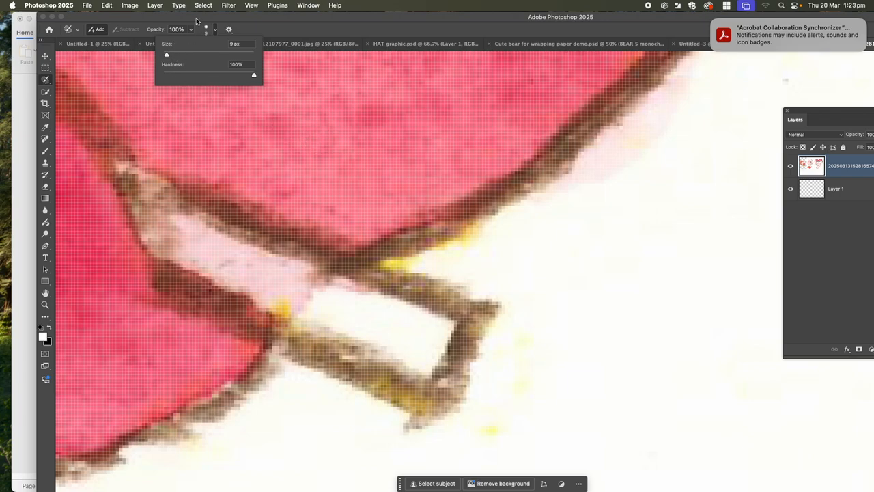
click(184, 54)
key(BackSpace)
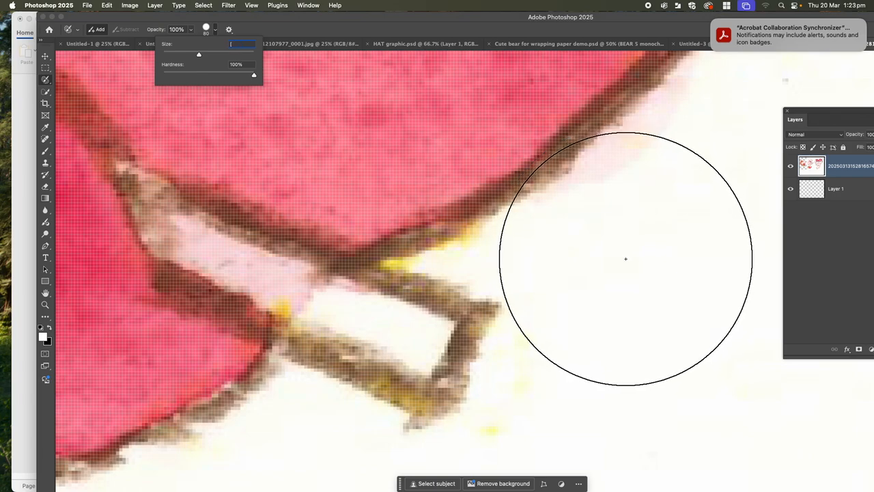
text([]]]]])
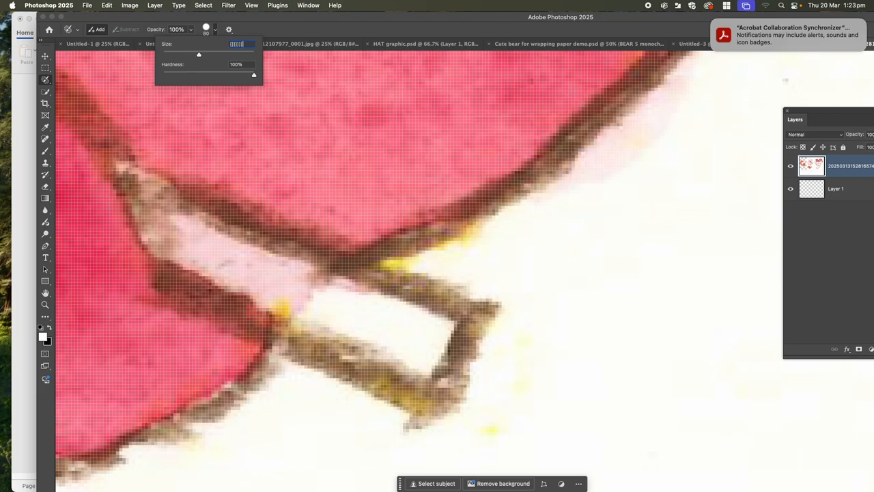
key(Return)
click(464, 198)
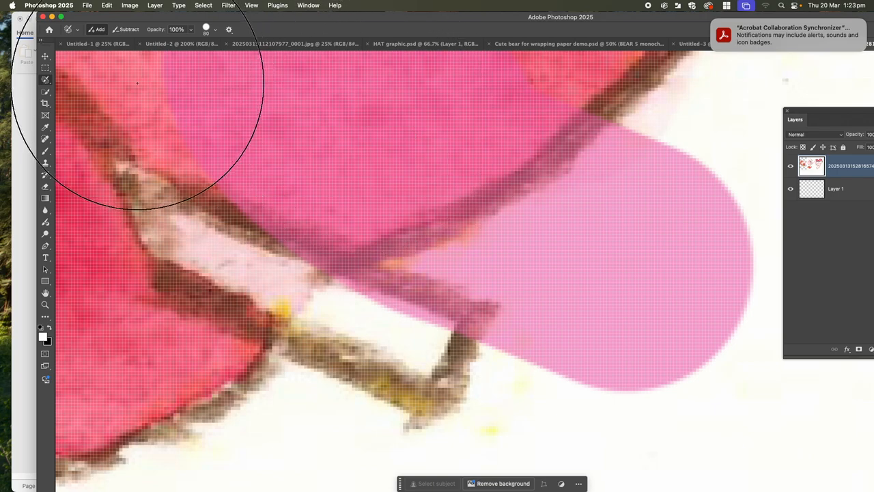
Look through the open documents for the scan of the three pink characters.
click(96, 44)
click(45, 56)
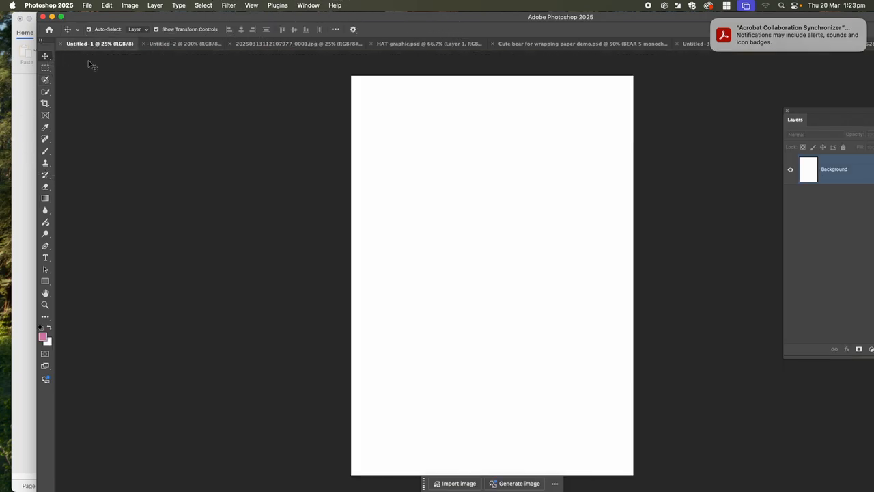
click(502, 44)
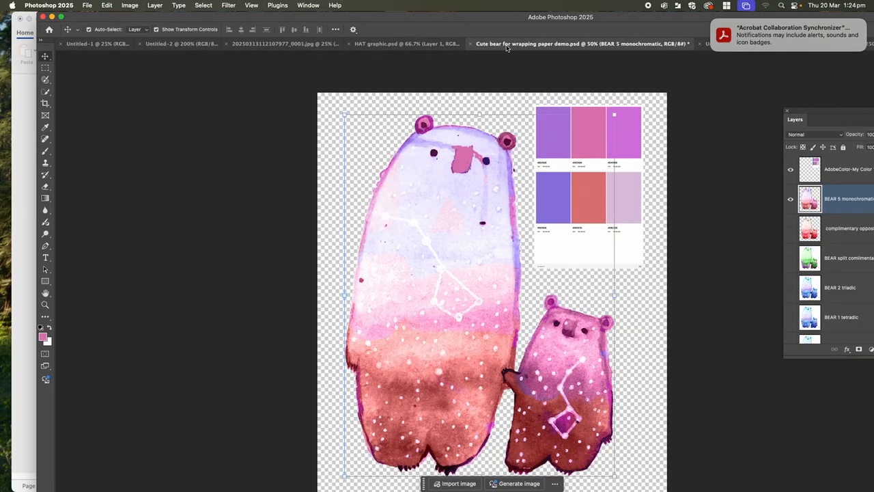
click(401, 44)
click(273, 45)
click(197, 46)
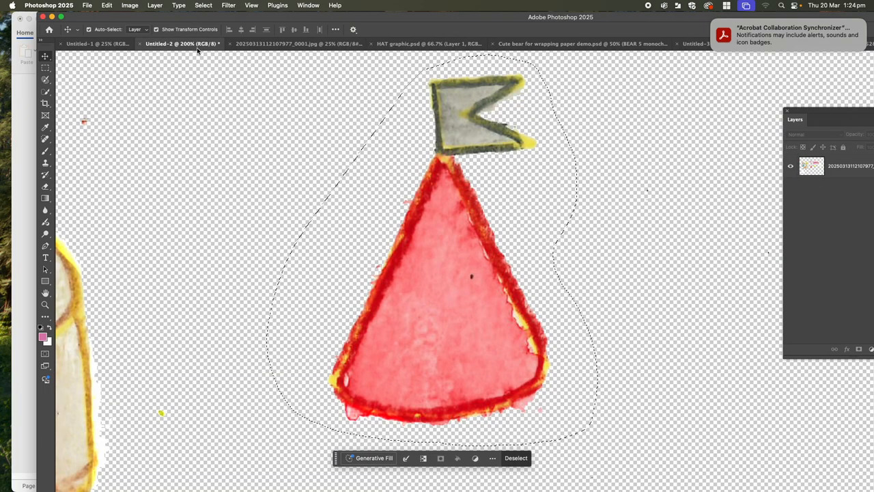
click(113, 44)
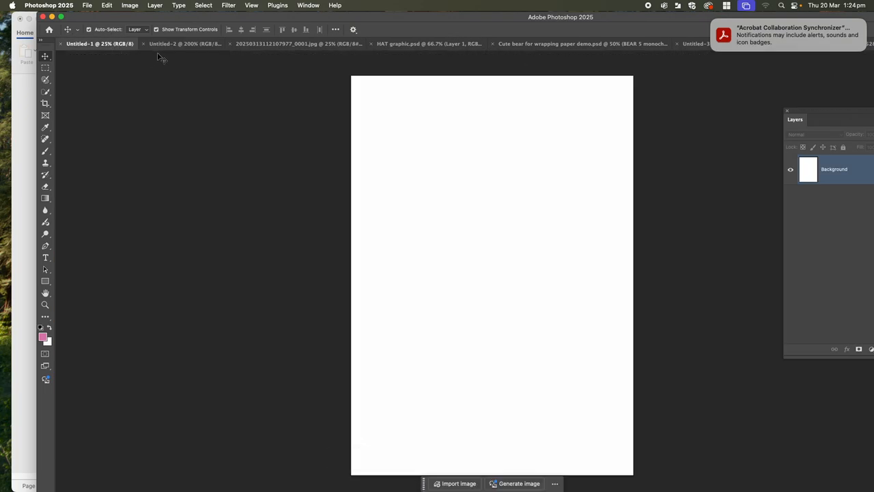
click(690, 43)
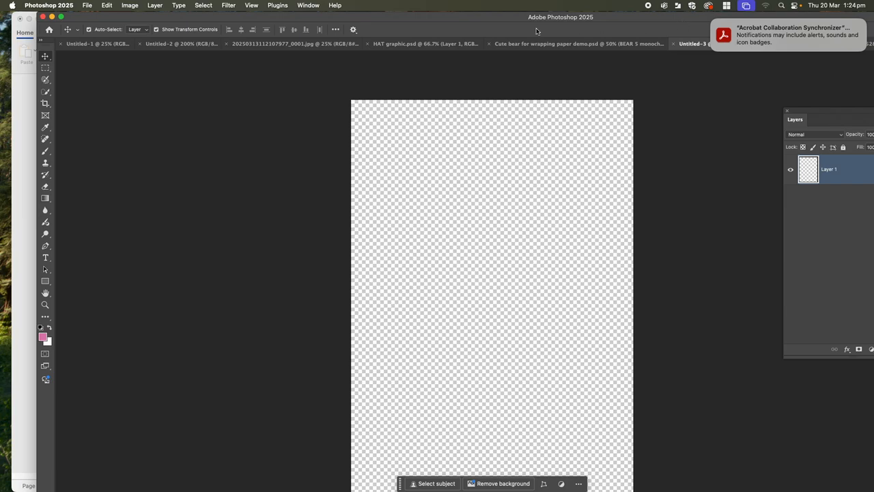
Return to the Untitled-4 document, clear the oversized brush selection, and enlarge the application window to fill the screen.
drag(627, 18, 450, 19)
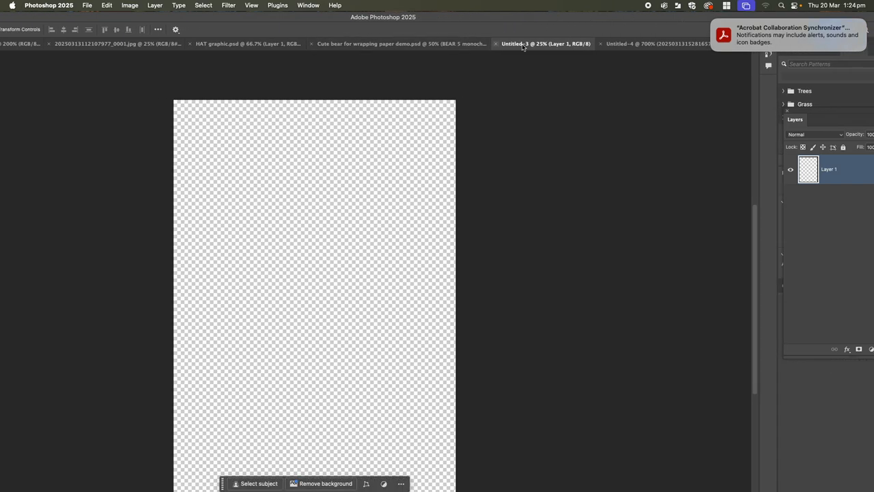
click(650, 45)
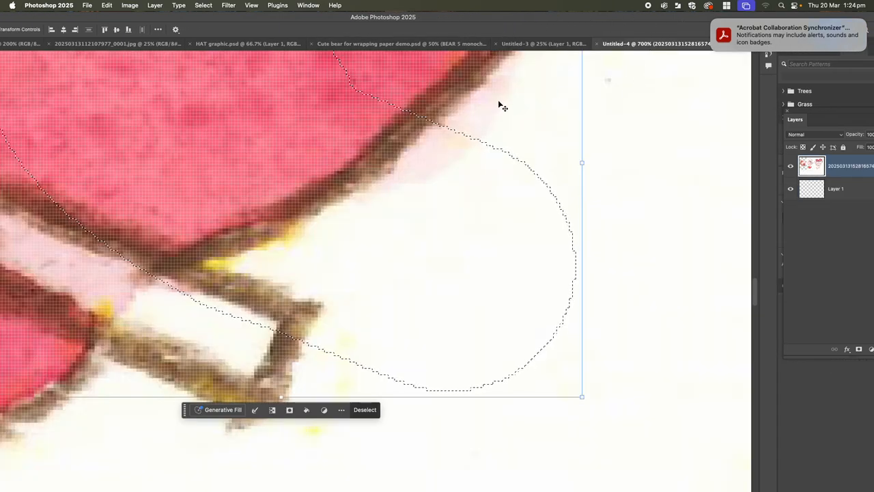
key(super+d)
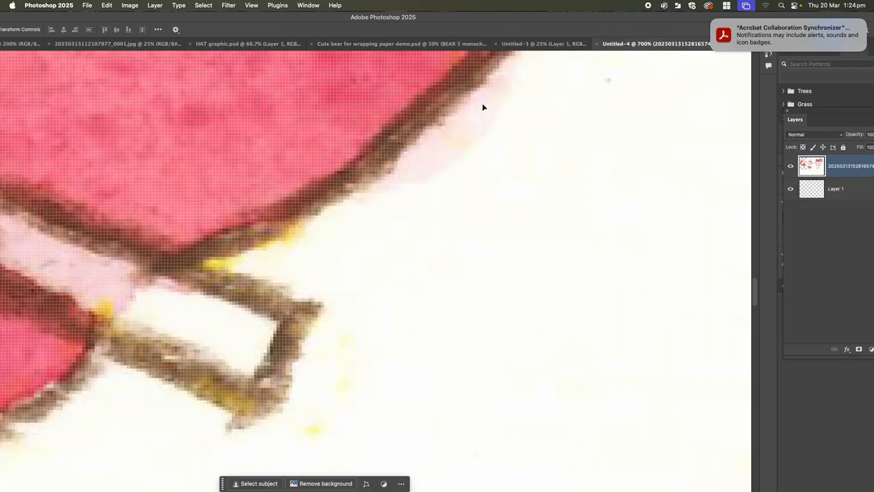
double_click(198, 18)
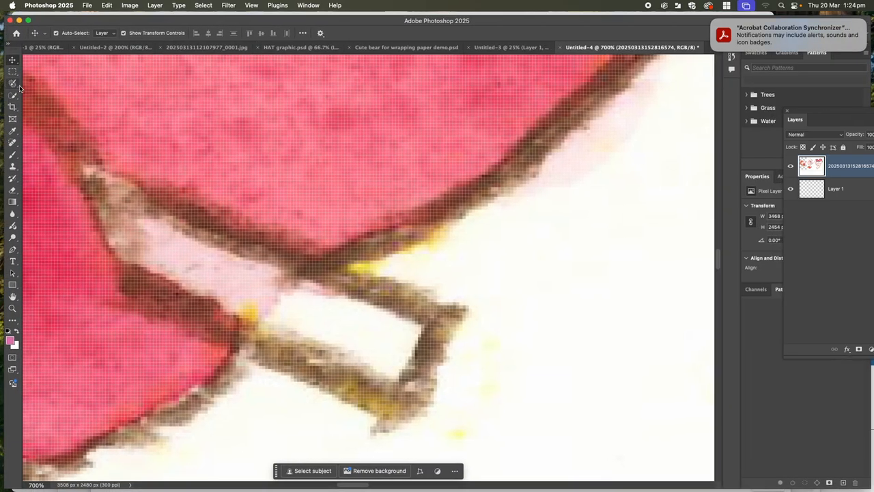
Brush-select the paper wedge between the middle character's dark pink part and the stick with a 4 px Selection Brush, delete it, and deselect.
click(13, 83)
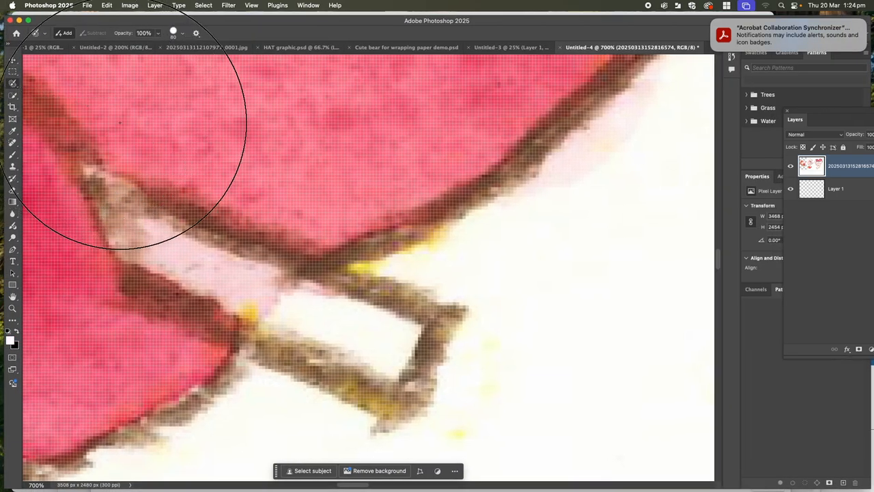
key(bracketleft)
key(bracketleft)
key(bracketleft)
key(bracketleft)
key(bracketleft)
key(bracketleft)
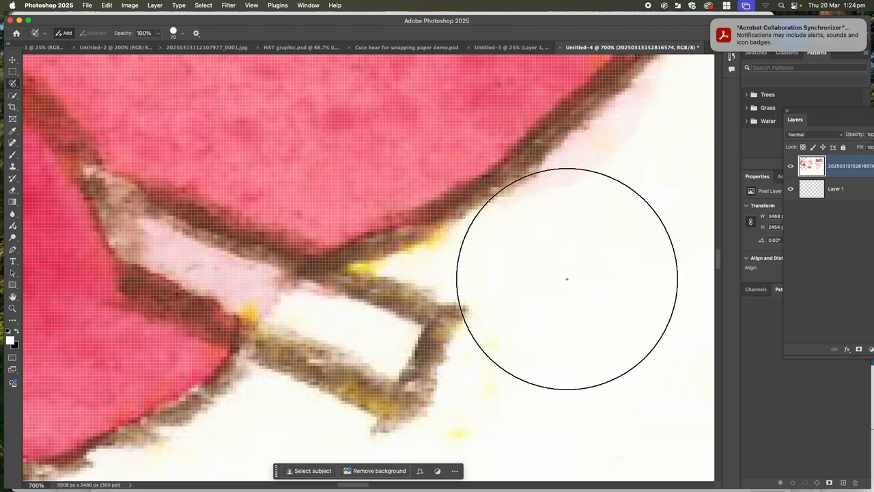
key(bracketleft)
key(bracketleft)
key(bracketleft)
key(bracketleft)
key(bracketleft)
key(bracketleft)
key(bracketleft)
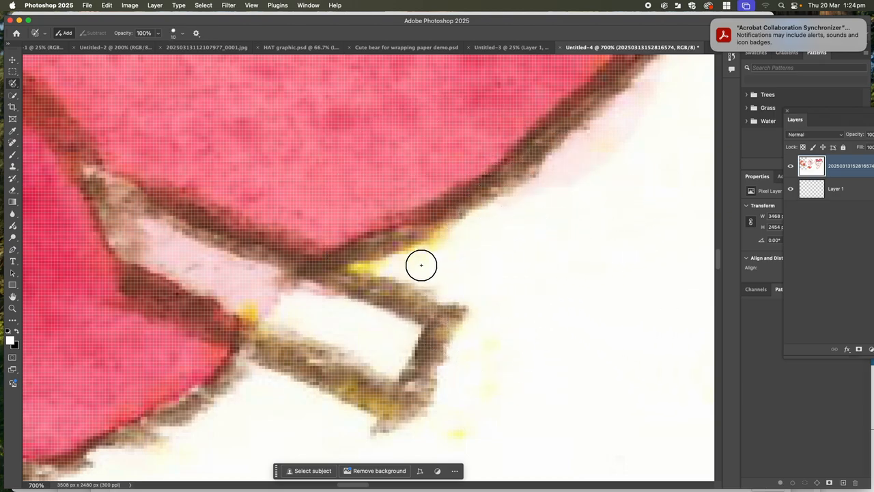
mouse_move(372, 269)
mouse_down()
mouse_move(415, 257)
mouse_move(465, 226)
mouse_move(376, 266)
mouse_move(468, 229)
mouse_move(379, 269)
mouse_move(466, 308)
mouse_move(470, 241)
mouse_move(407, 267)
mouse_move(448, 285)
mouse_move(465, 250)
mouse_move(434, 267)
mouse_move(413, 256)
mouse_move(451, 273)
mouse_up()
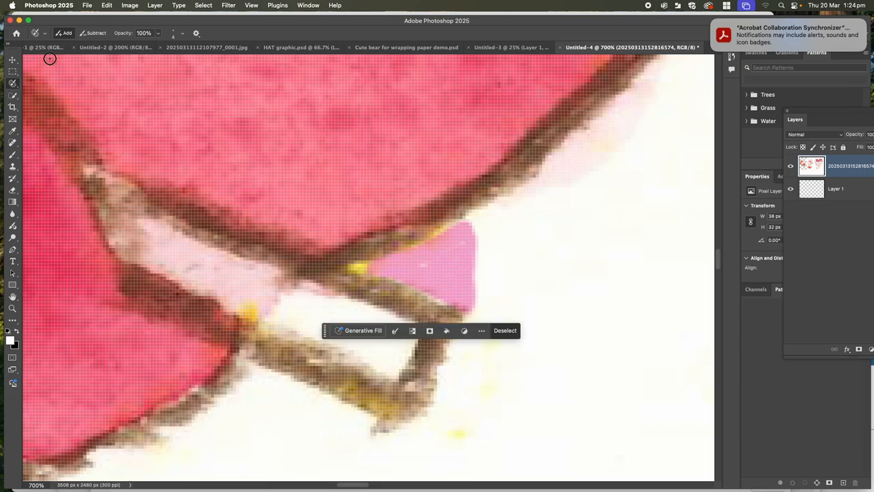
click(12, 60)
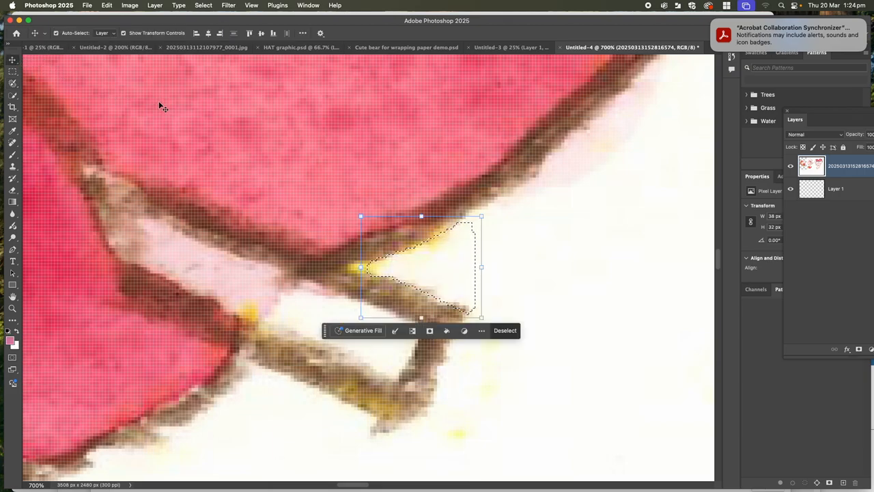
key(BackSpace)
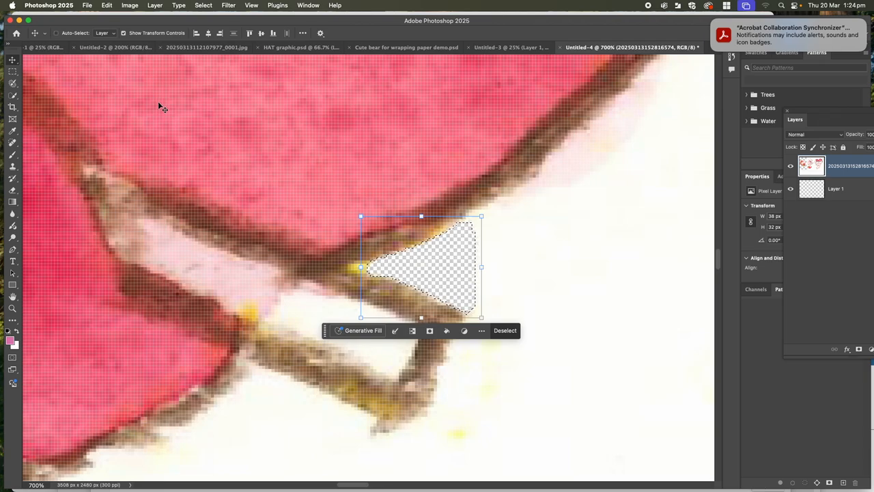
key(super+d)
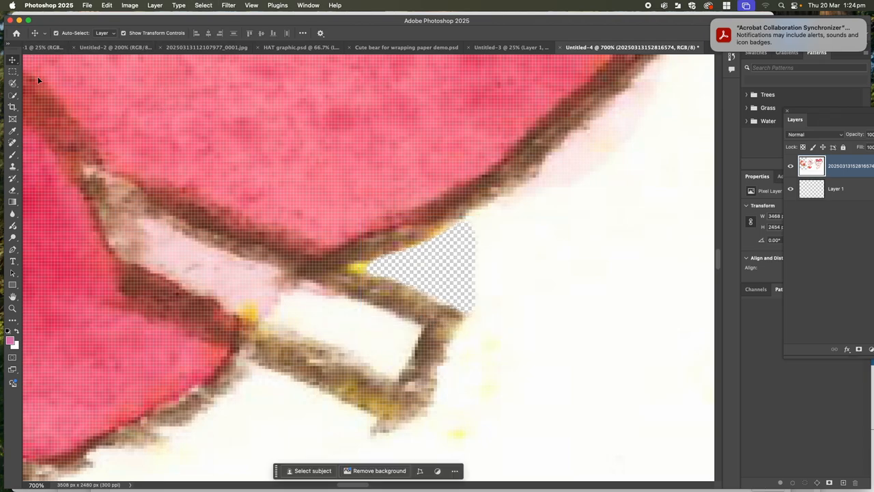
Review the cleared wedge beside the stick and the paper remaining around all three characters.
key(super+minus)
key(super+minus)
key(super+minus)
key(super+minus)
key(super+minus)
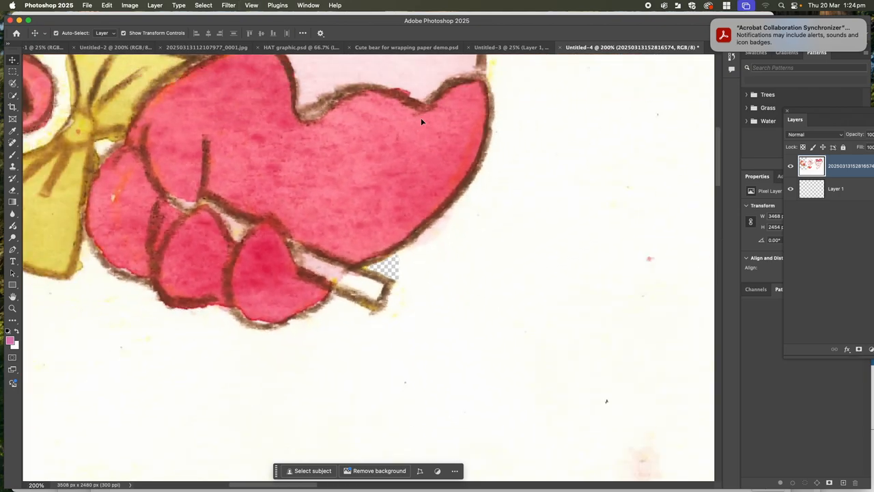
click(12, 83)
right_click(13, 83)
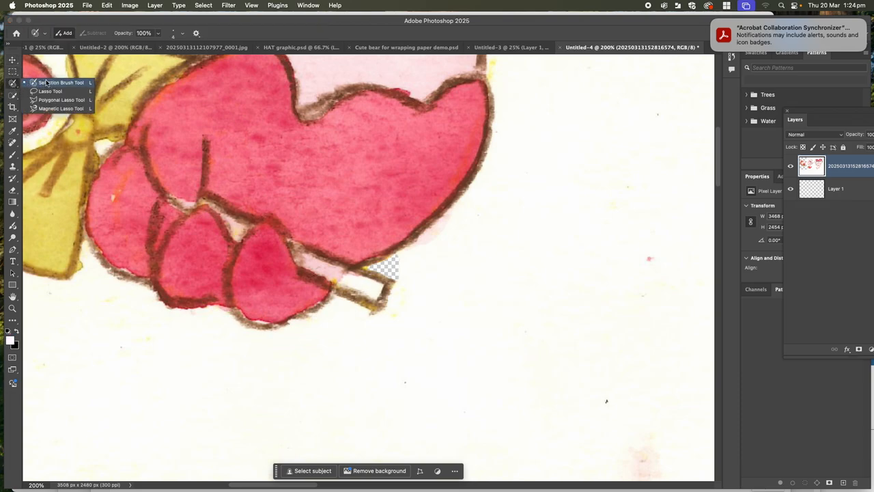
click(47, 83)
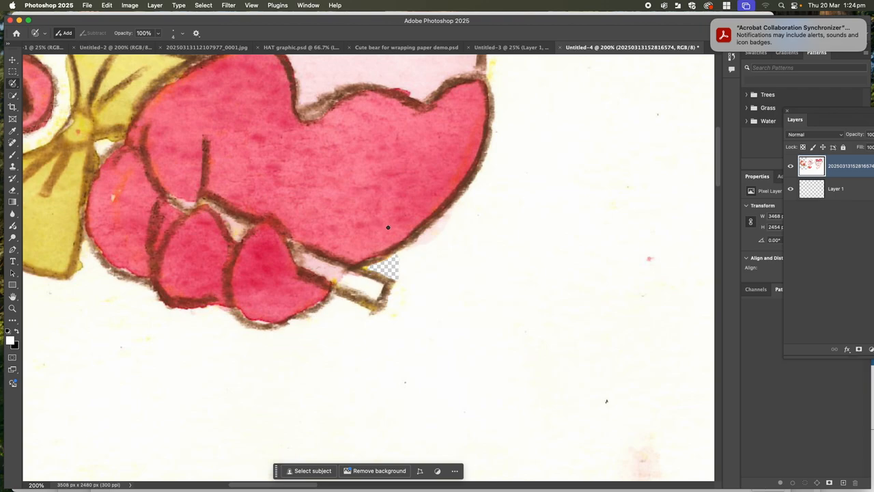
mouse_move(341, 220)
mouse_down()
mouse_move(638, 305)
mouse_move(519, 319)
mouse_move(551, 317)
mouse_up()
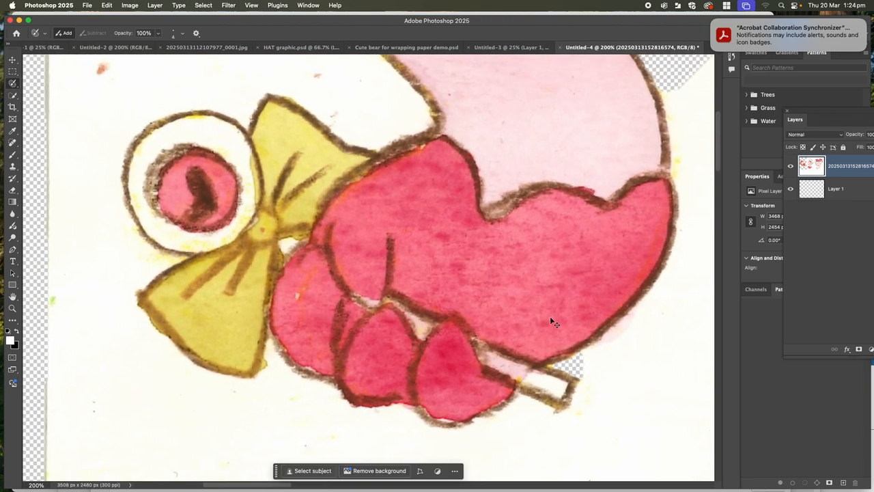
key(super+minus)
key(super+minus)
key(super+minus)
key(super+minus)
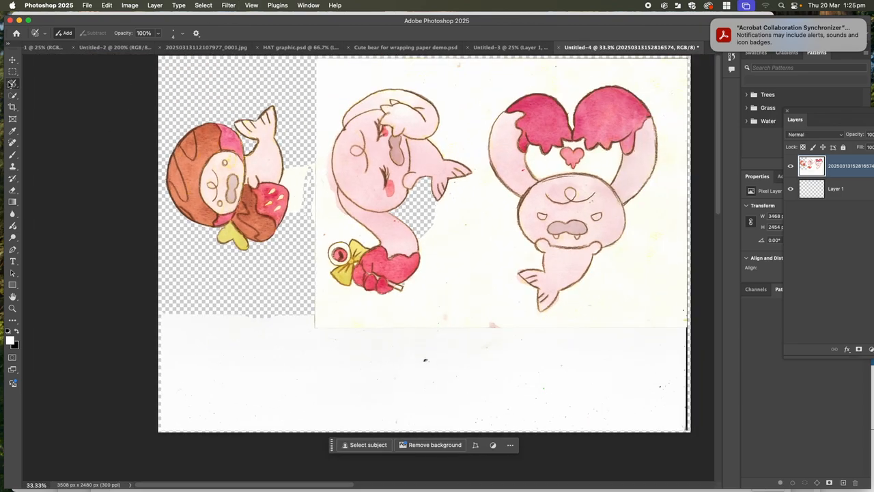
Quick-select the leftover paper patch beside the chocolate character's strawberry, delete it, and deselect.
right_click(12, 83)
click(34, 82)
click(12, 95)
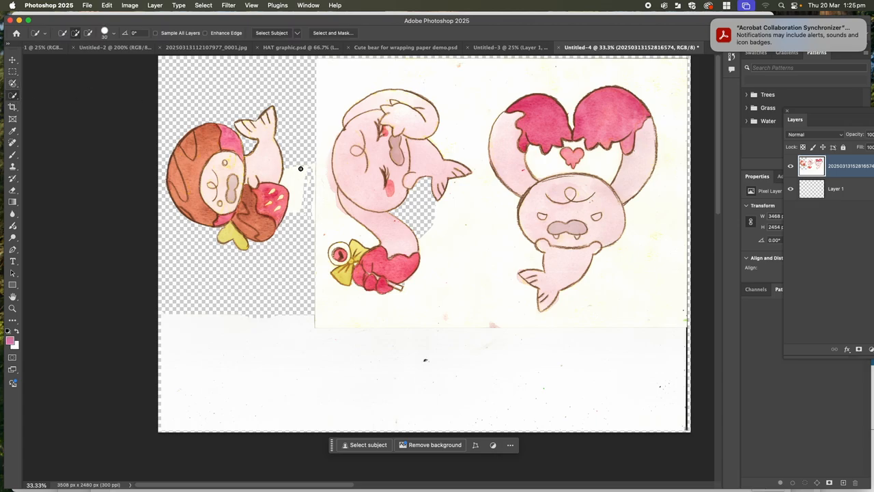
drag(300, 169, 292, 219)
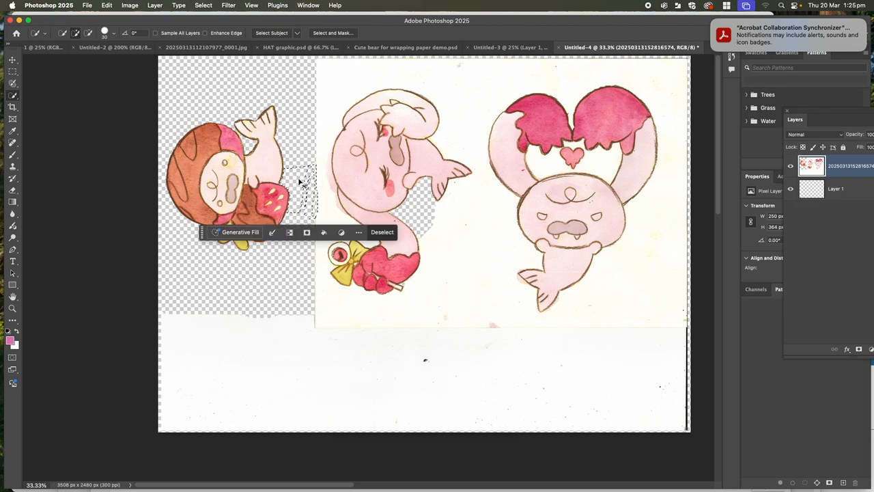
key(super+d)
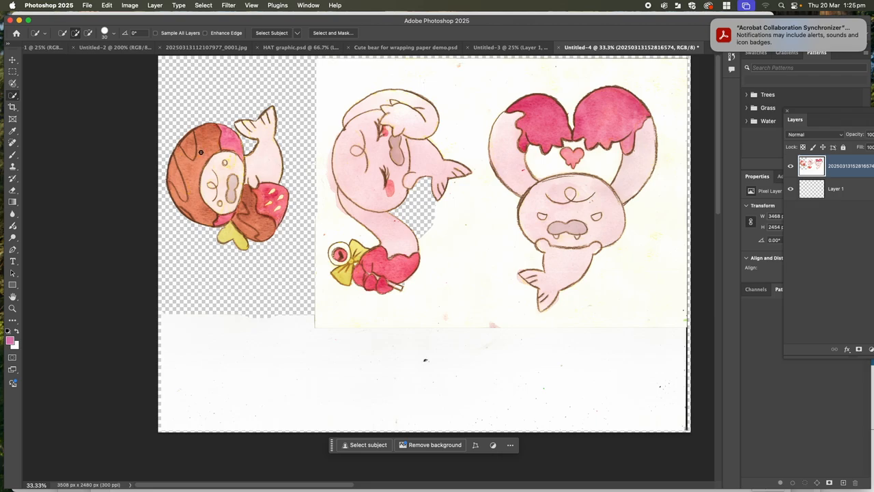
click(12, 71)
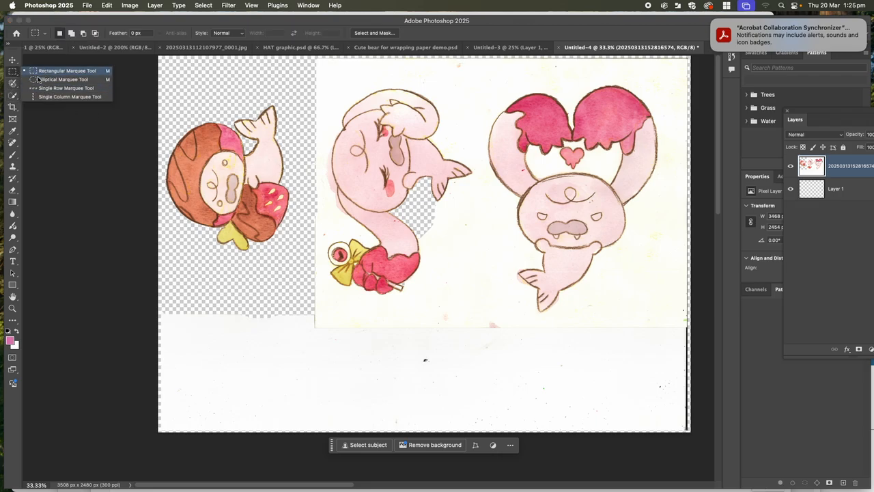
click(40, 72)
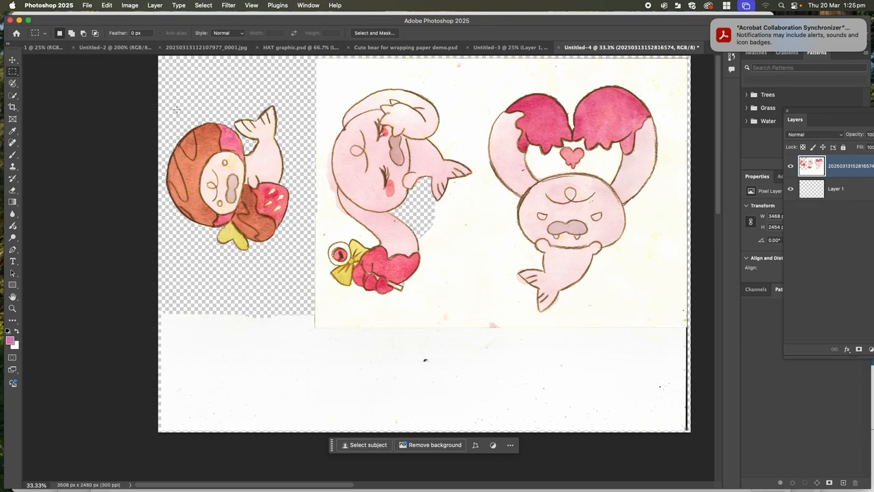
drag(166, 86, 302, 272)
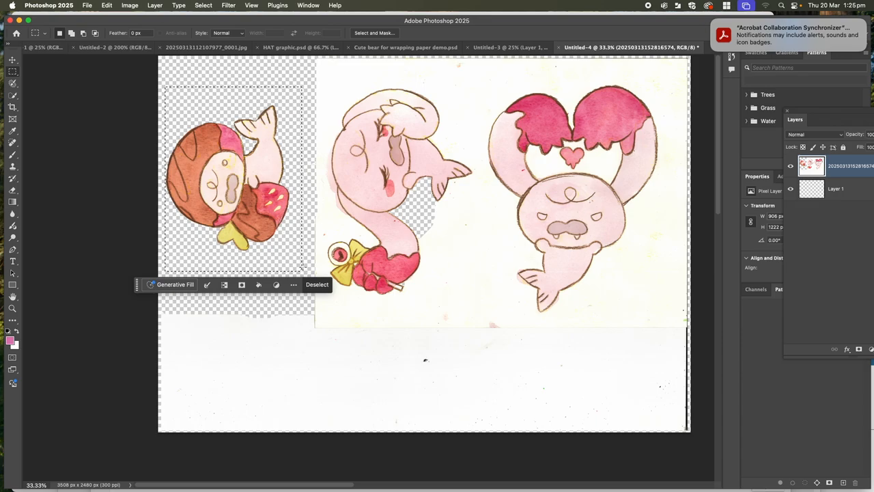
key(super+d)
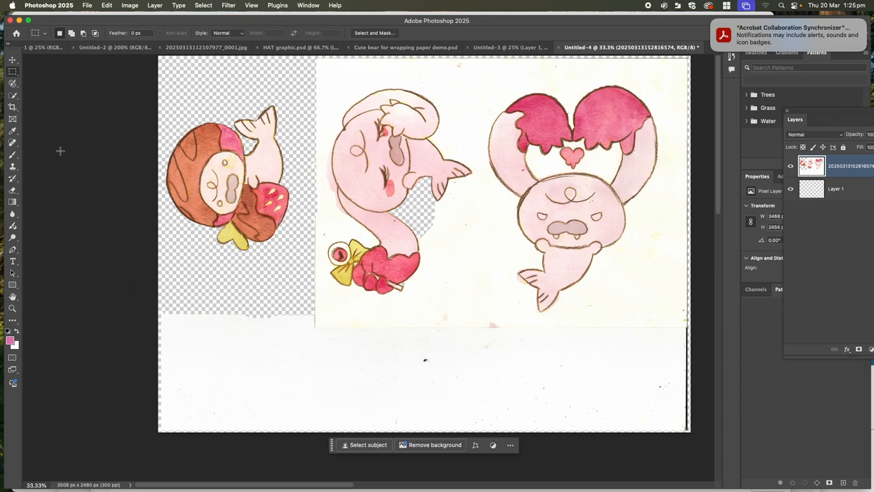
click(15, 73)
Draw a freehand Lasso selection around the cleaned chocolate-and-strawberry character and copy it.
click(12, 82)
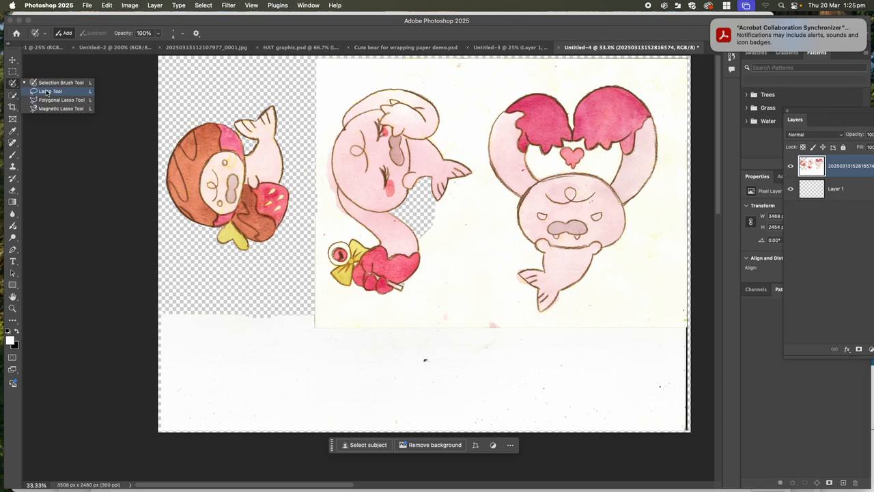
click(47, 92)
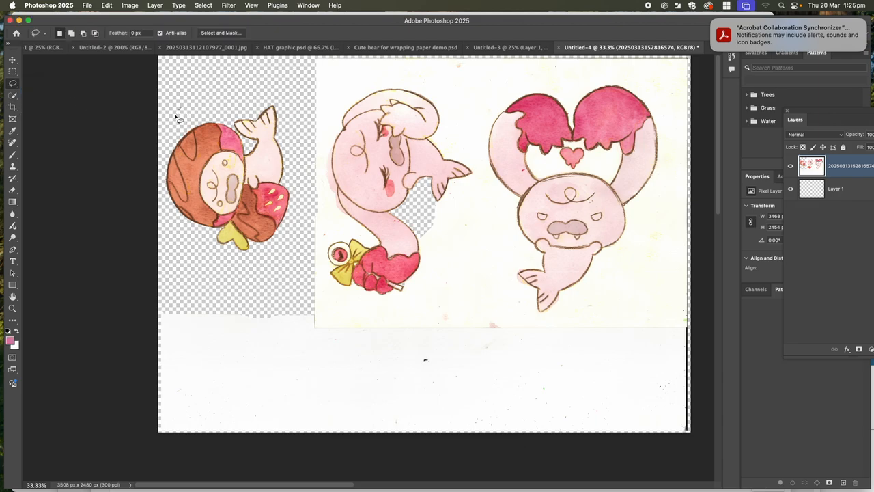
mouse_move(176, 117)
mouse_down()
mouse_move(163, 200)
mouse_move(176, 229)
mouse_move(216, 260)
mouse_move(257, 251)
mouse_move(284, 230)
mouse_move(297, 195)
mouse_move(298, 156)
mouse_move(281, 116)
mouse_move(261, 99)
mouse_move(182, 107)
mouse_up()
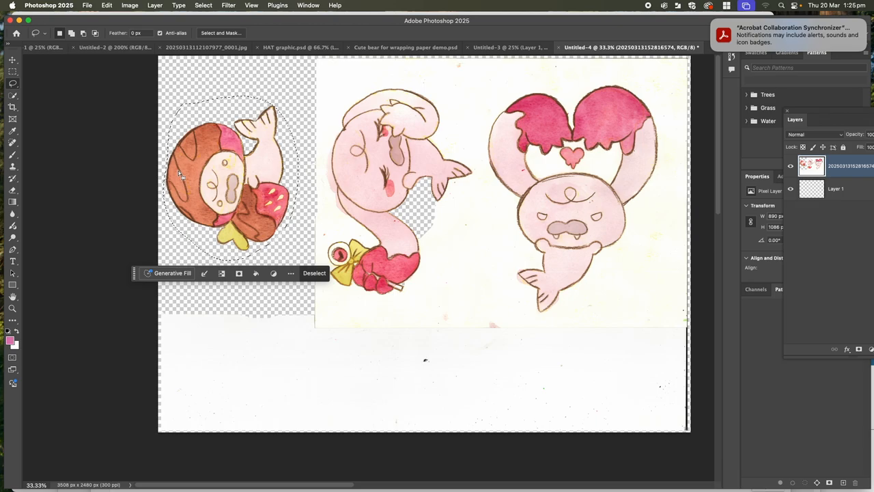
key(super+c)
Create a new print document 150 mm wide and 150 mm high at 300 pixels/inch with transparent background contents.
click(86, 6)
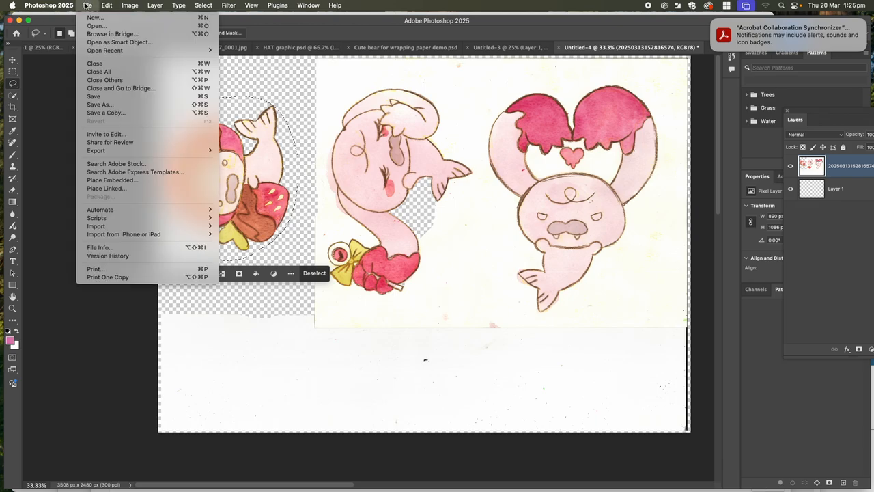
click(92, 18)
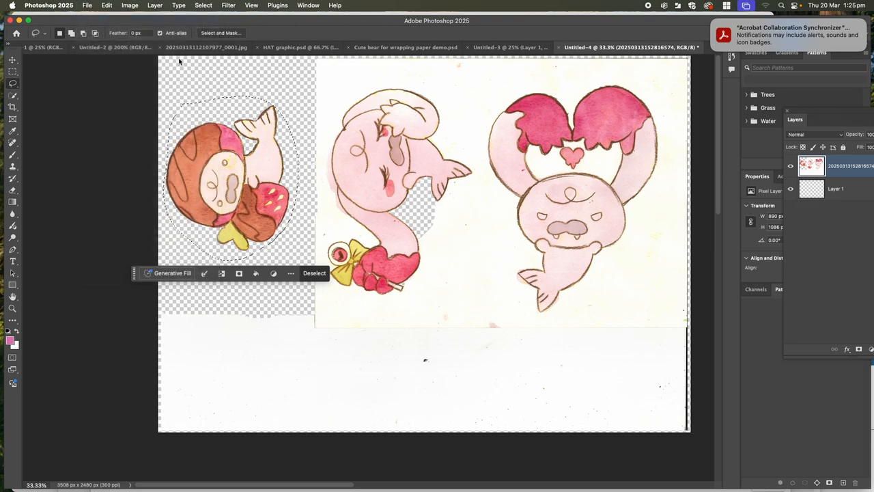
click(303, 107)
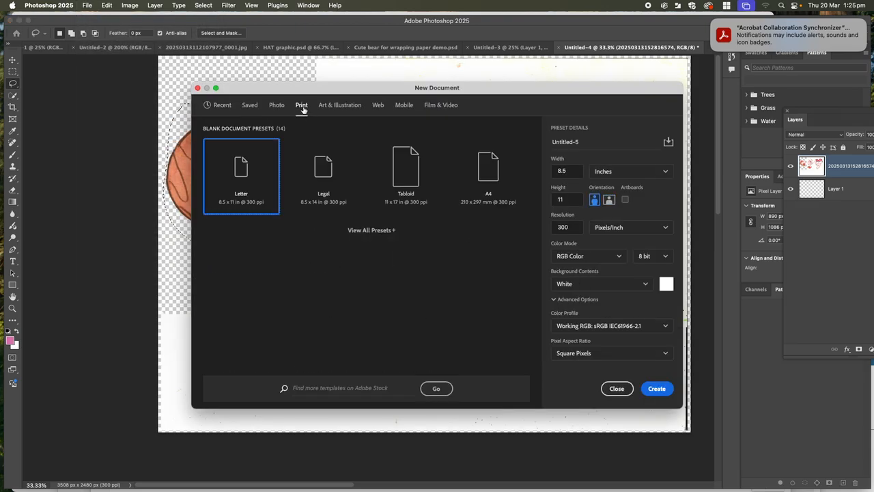
click(615, 173)
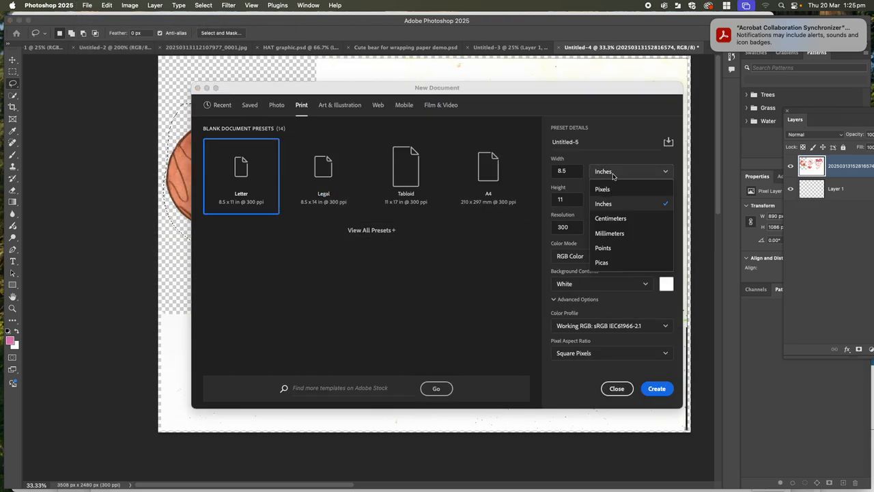
click(617, 234)
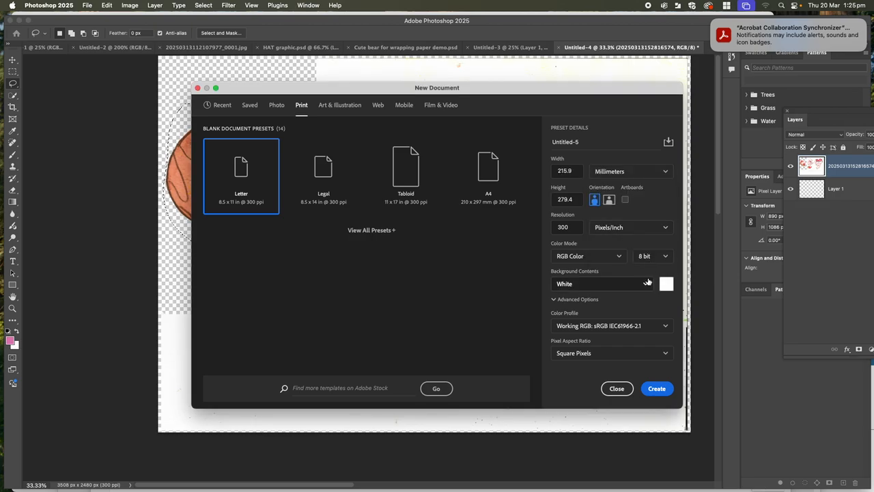
click(598, 284)
click(597, 346)
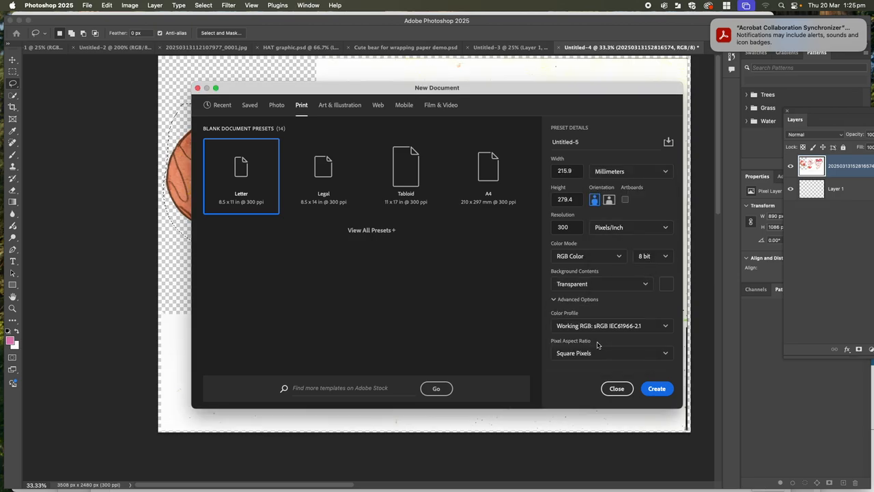
drag(579, 171, 553, 172)
key(BackSpace)
drag(577, 198, 545, 199)
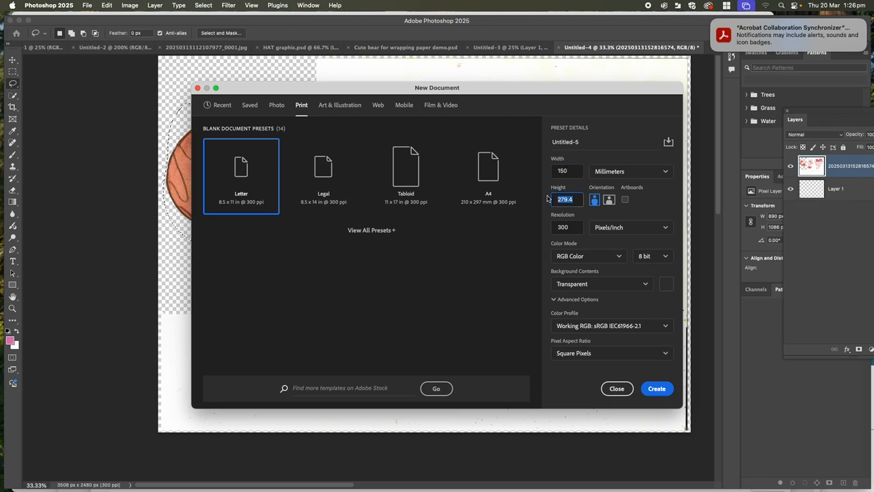
key(BackSpace)
click(656, 389)
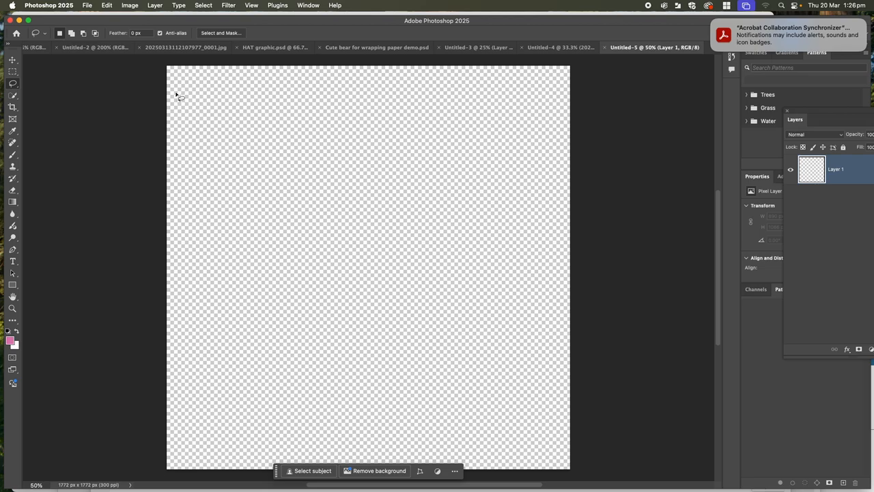
Paste the copied character into the new document and crop the canvas around it to about 1410 x 1441 px.
click(107, 5)
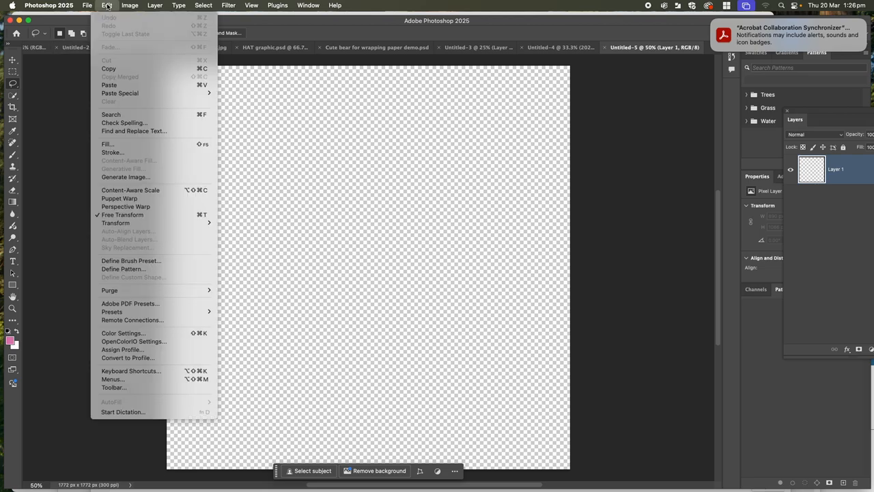
click(110, 85)
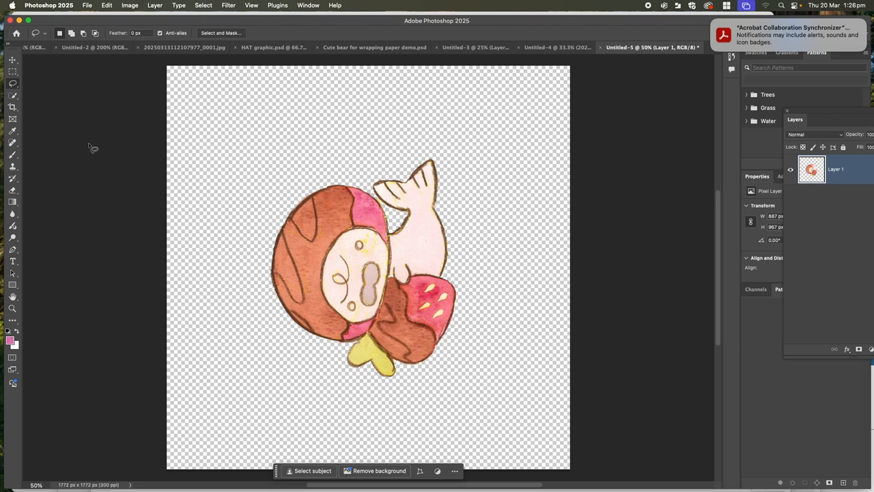
click(13, 106)
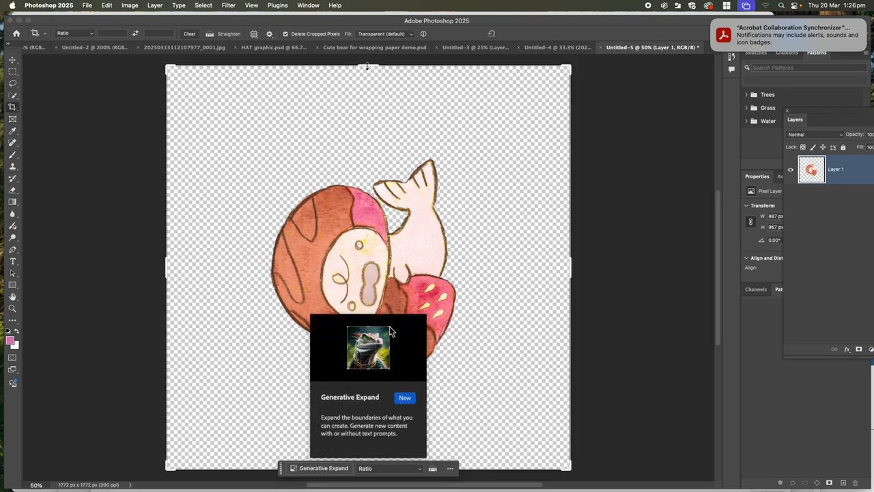
drag(367, 66, 367, 93)
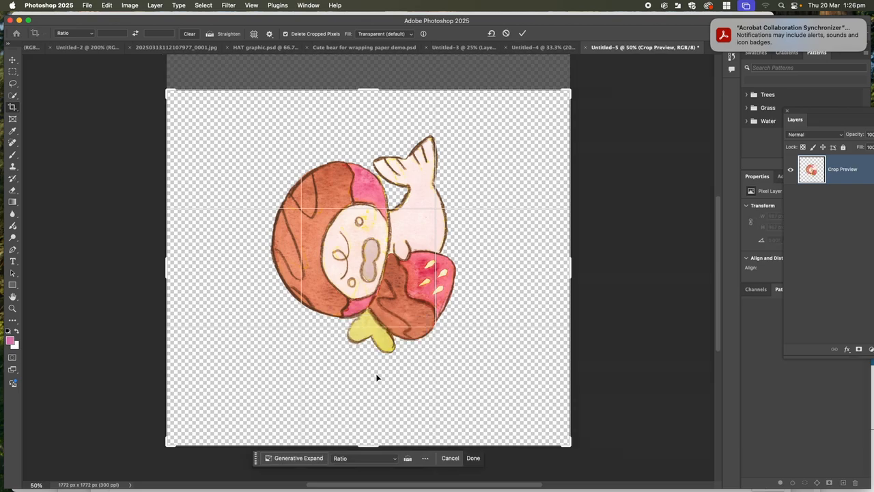
drag(374, 445, 375, 417)
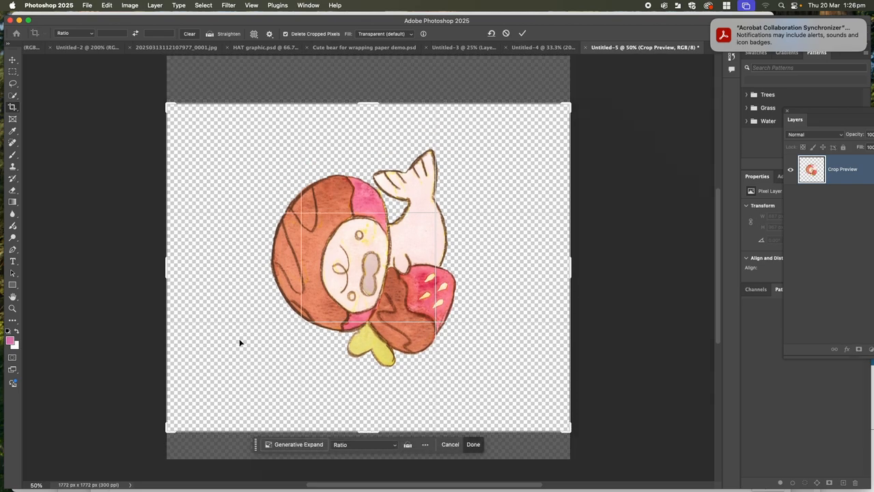
drag(166, 275, 183, 269)
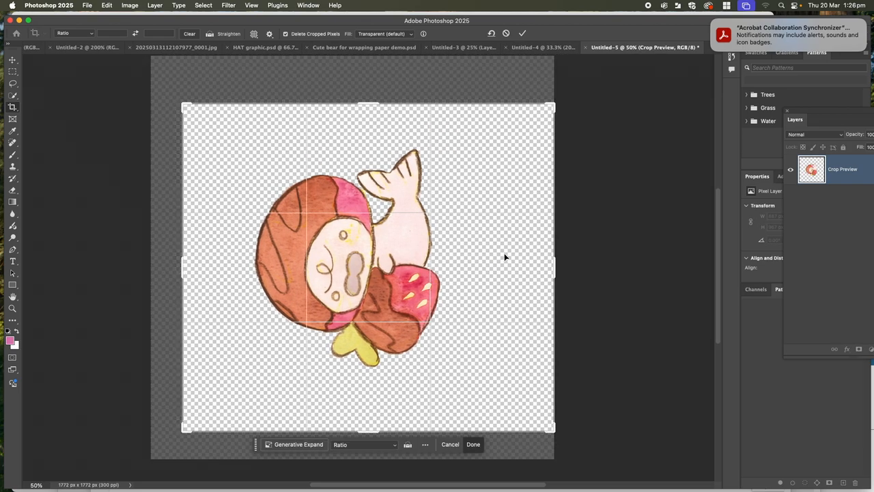
drag(554, 268, 530, 267)
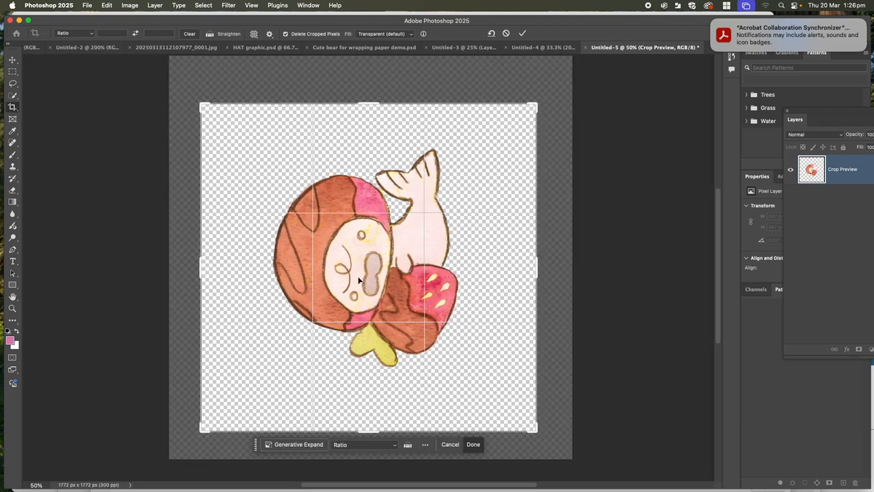
drag(201, 271, 209, 267)
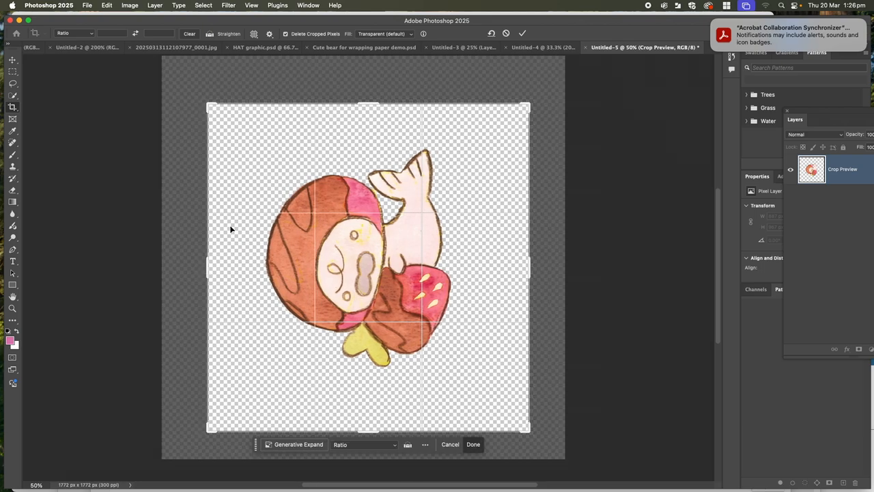
key(Return)
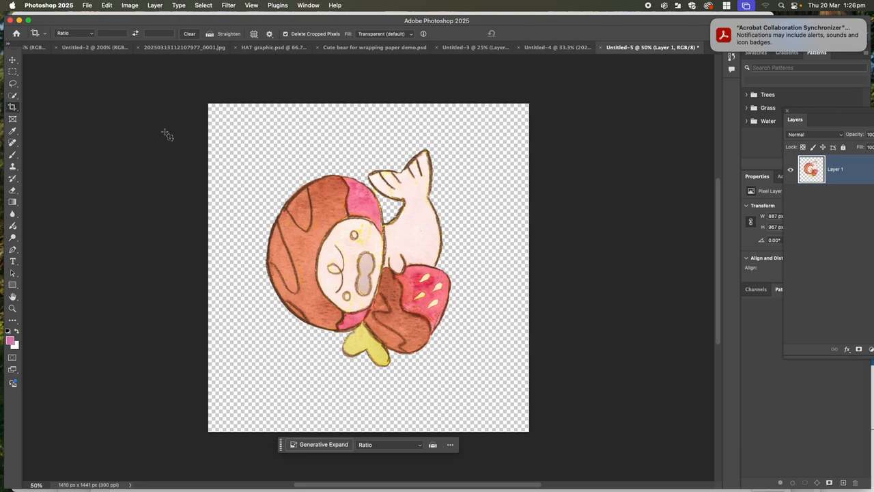
Scale the pasted character down proportionally to about 98.5%.
click(104, 6)
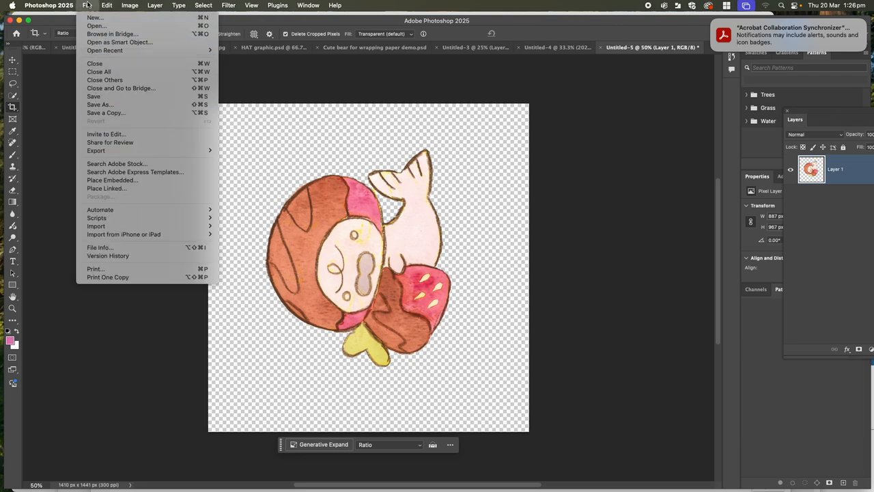
mouse_move(122, 224)
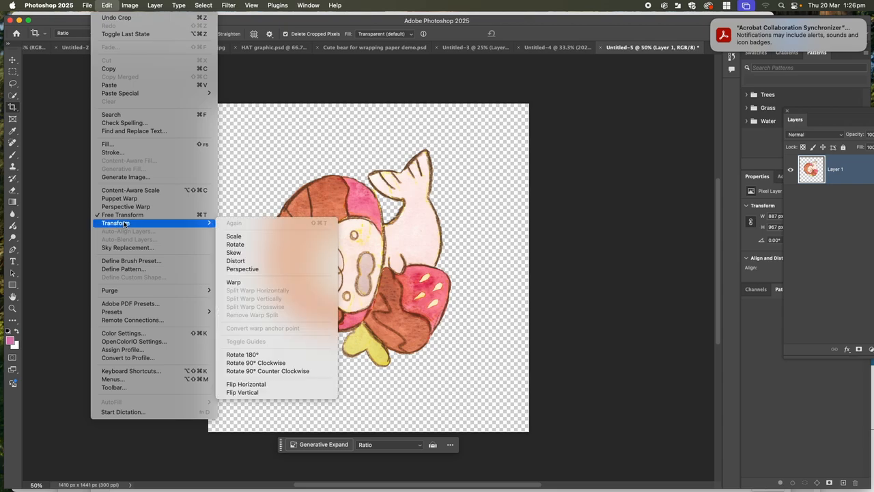
click(231, 237)
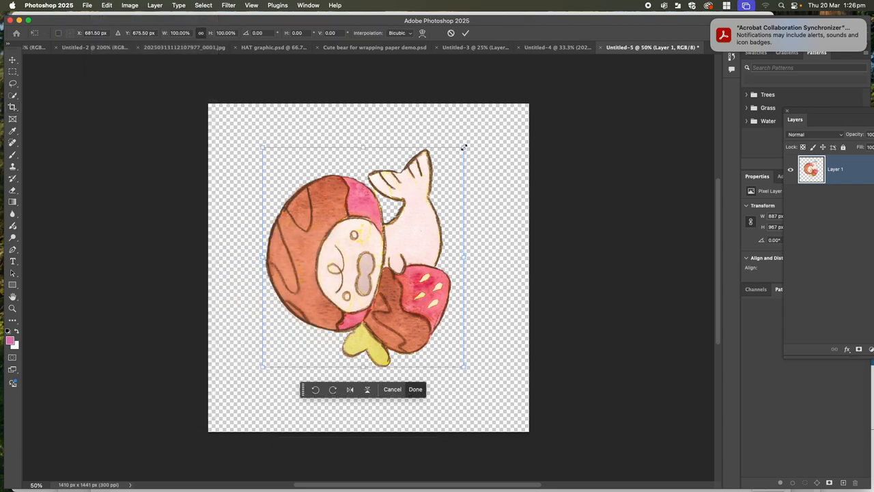
drag(463, 147, 451, 165)
key(super+z)
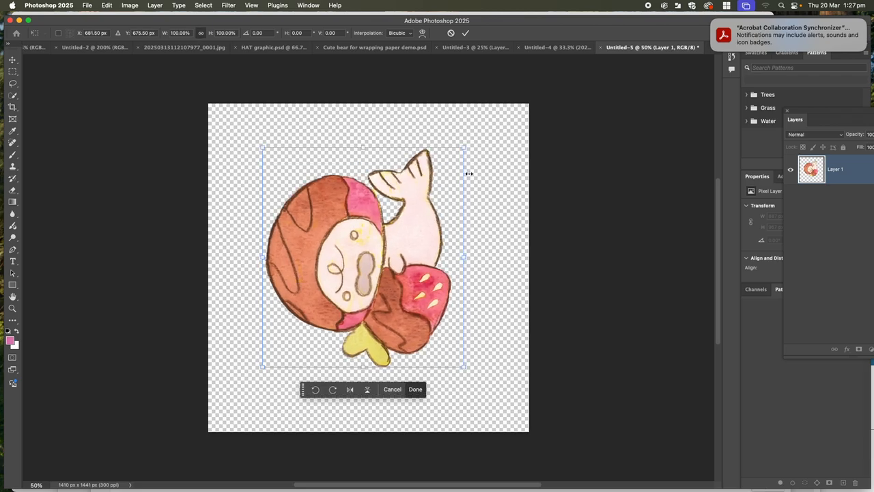
mouse_move(463, 146)
mouse_down()
mouse_move(482, 136)
mouse_move(453, 159)
mouse_move(462, 150)
mouse_up()
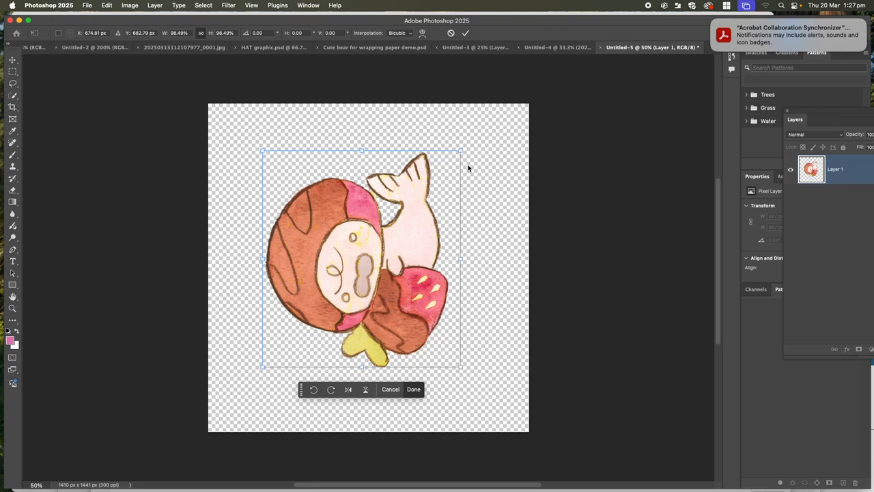
Start saving the document as a new file, applying the pending transformation, and choose the Documents folder as destination.
click(86, 5)
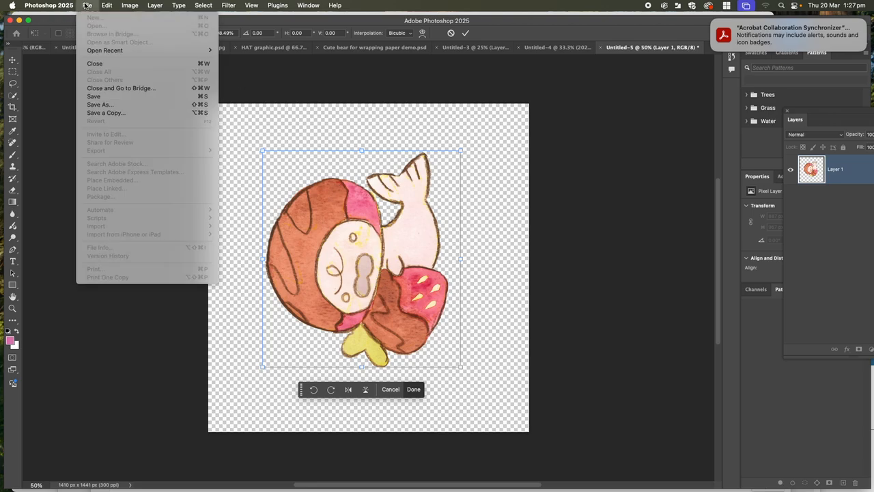
click(113, 106)
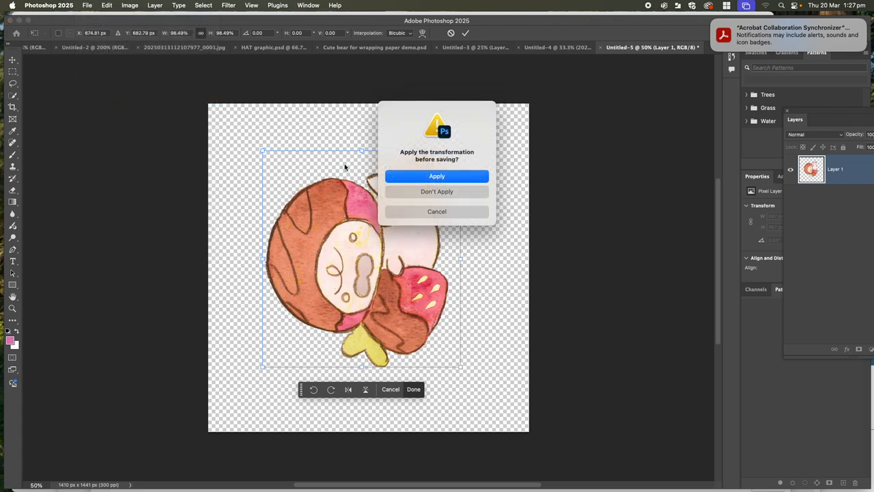
click(413, 180)
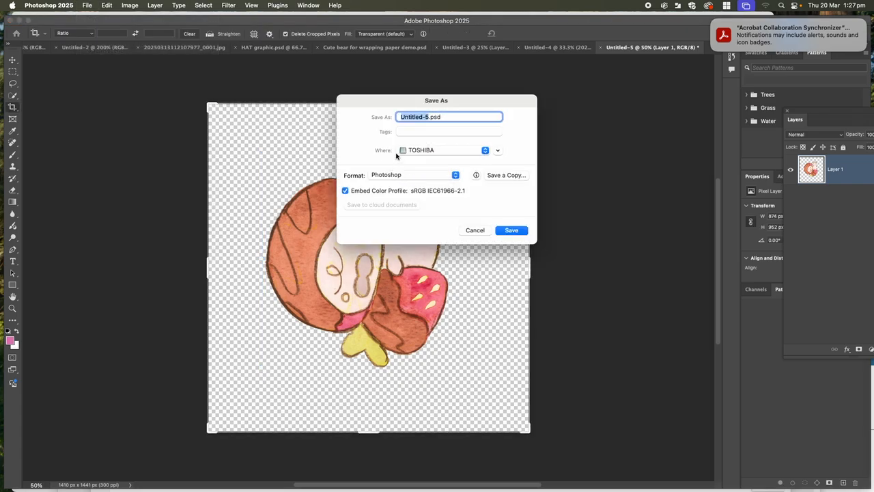
click(422, 152)
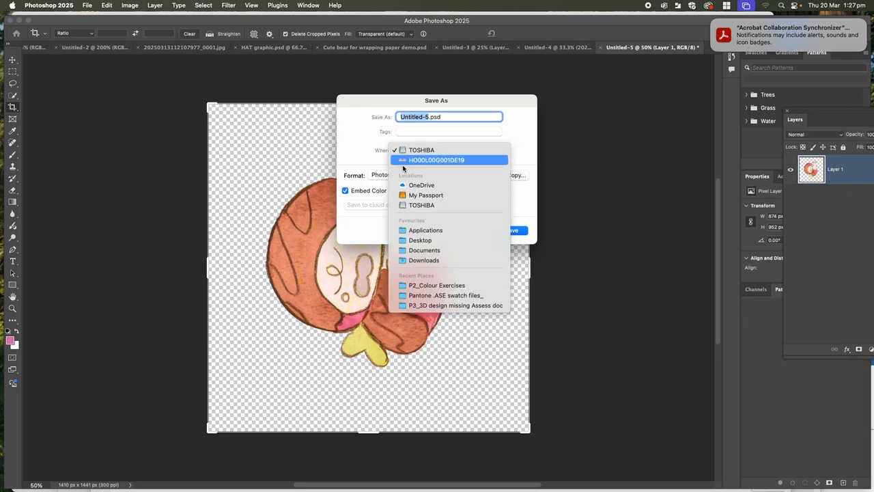
click(423, 252)
Name the file "Little creature 1" and save it in Photoshop format with Maximize Compatibility on.
click(429, 117)
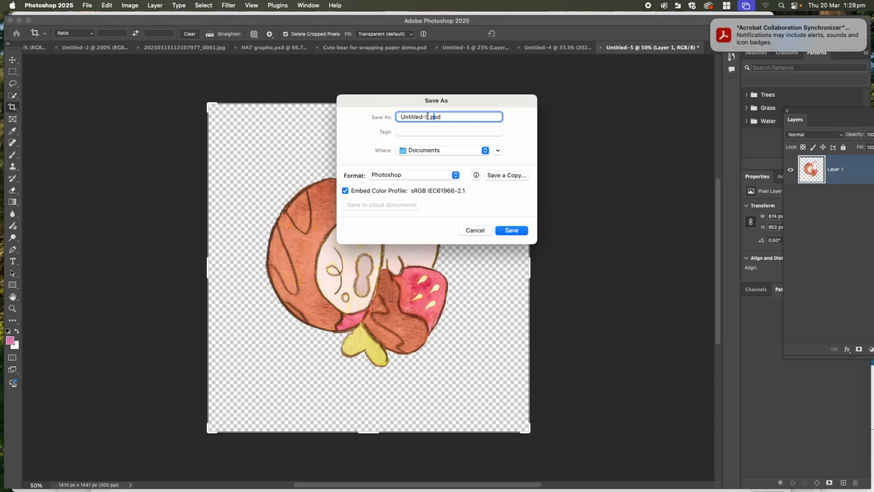
drag(429, 116, 381, 114)
key(BackSpace)
text(Little v)
key(BackSpace)
text(creature 1)
click(515, 232)
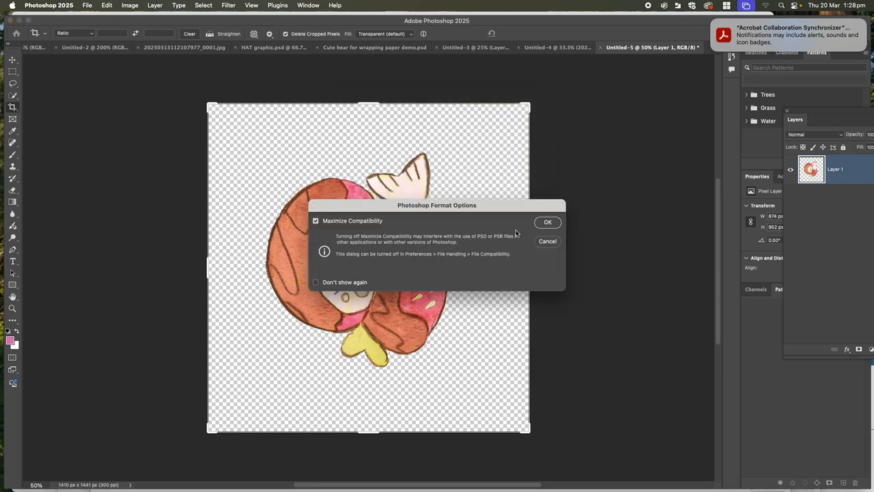
click(547, 223)
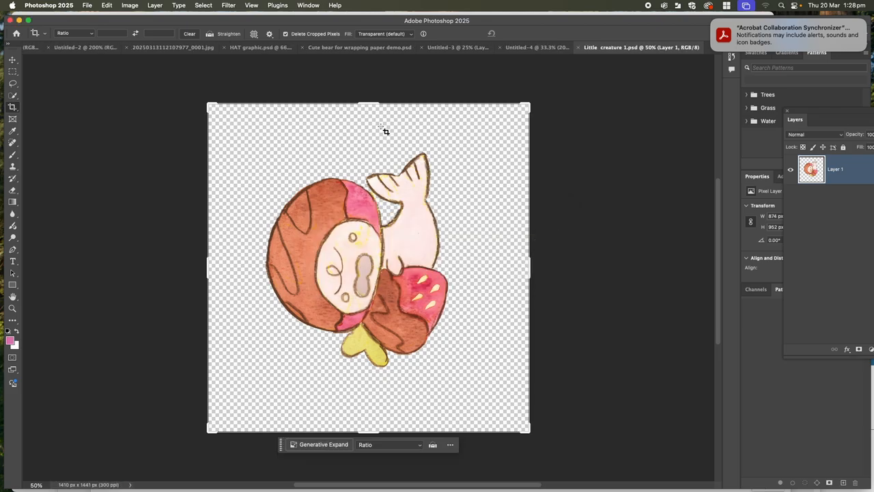